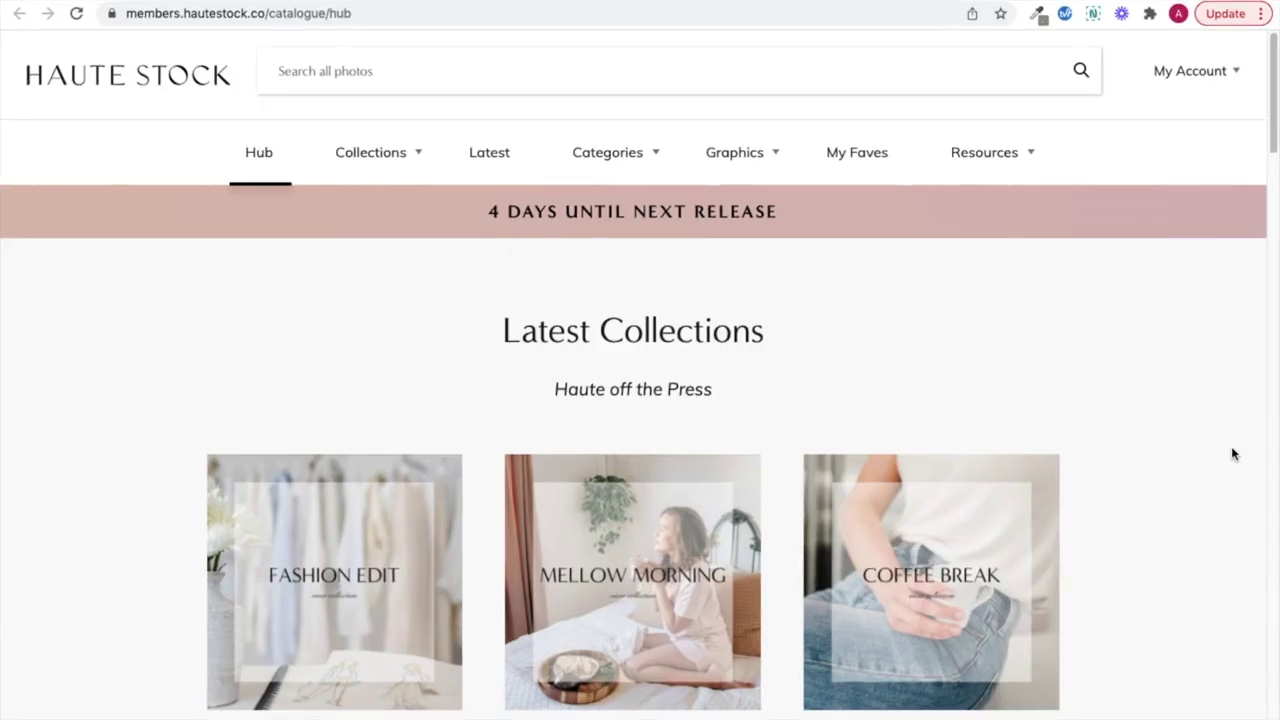
- Browse the Haute Stock member hub, the latest photos and the Graphics Packs page for available stock photos and design assets
scroll(1231, 450, down, 10)
scroll(1233, 454, down, 10)
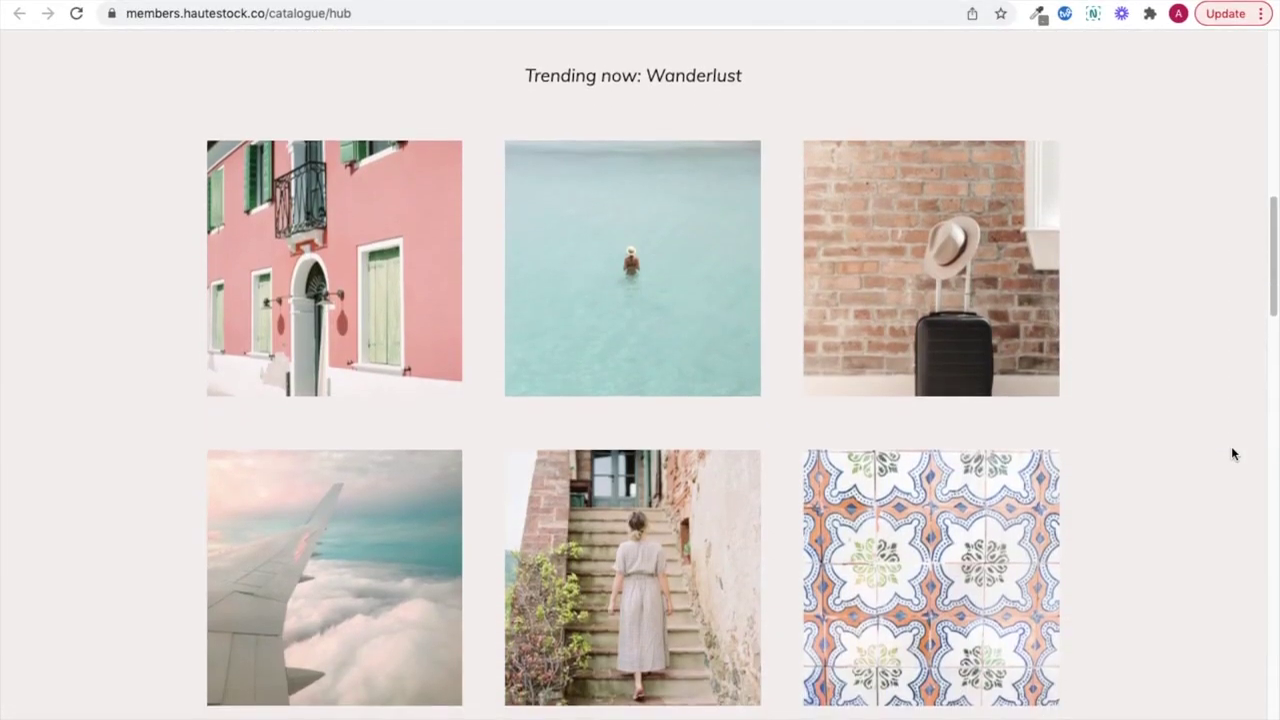
scroll(1231, 453, down, 15)
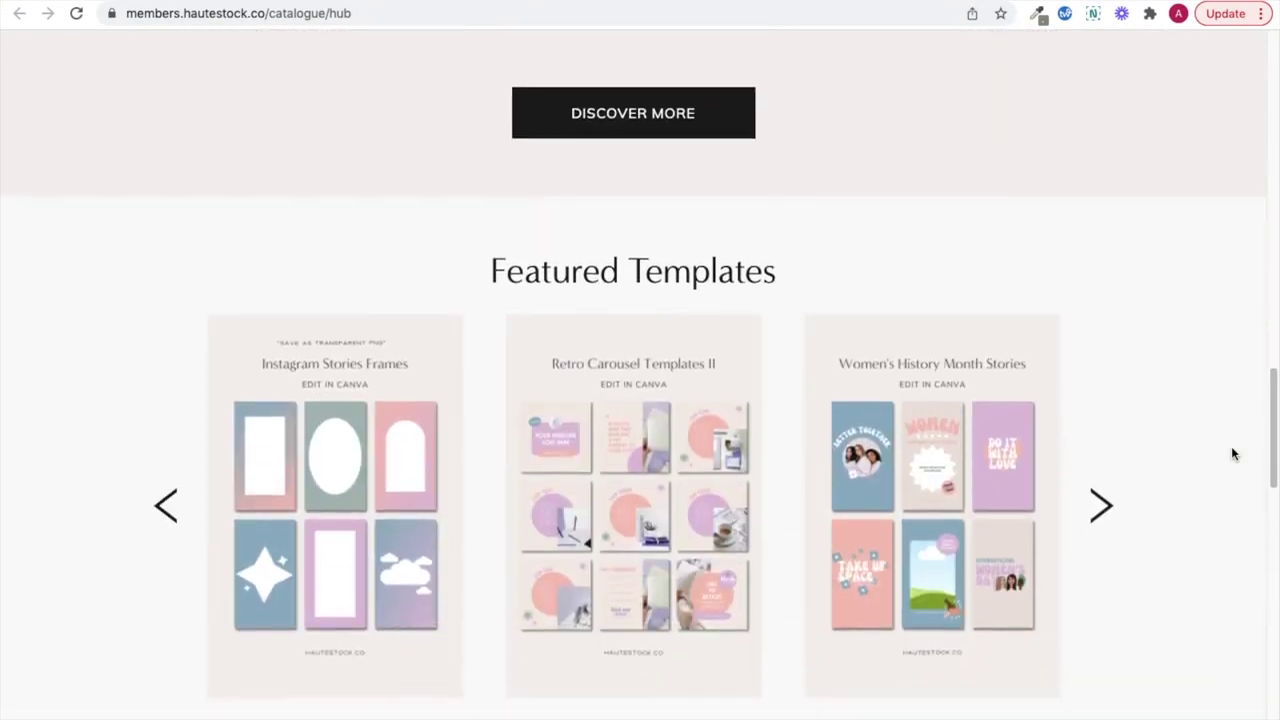
scroll(1231, 454, down, 1)
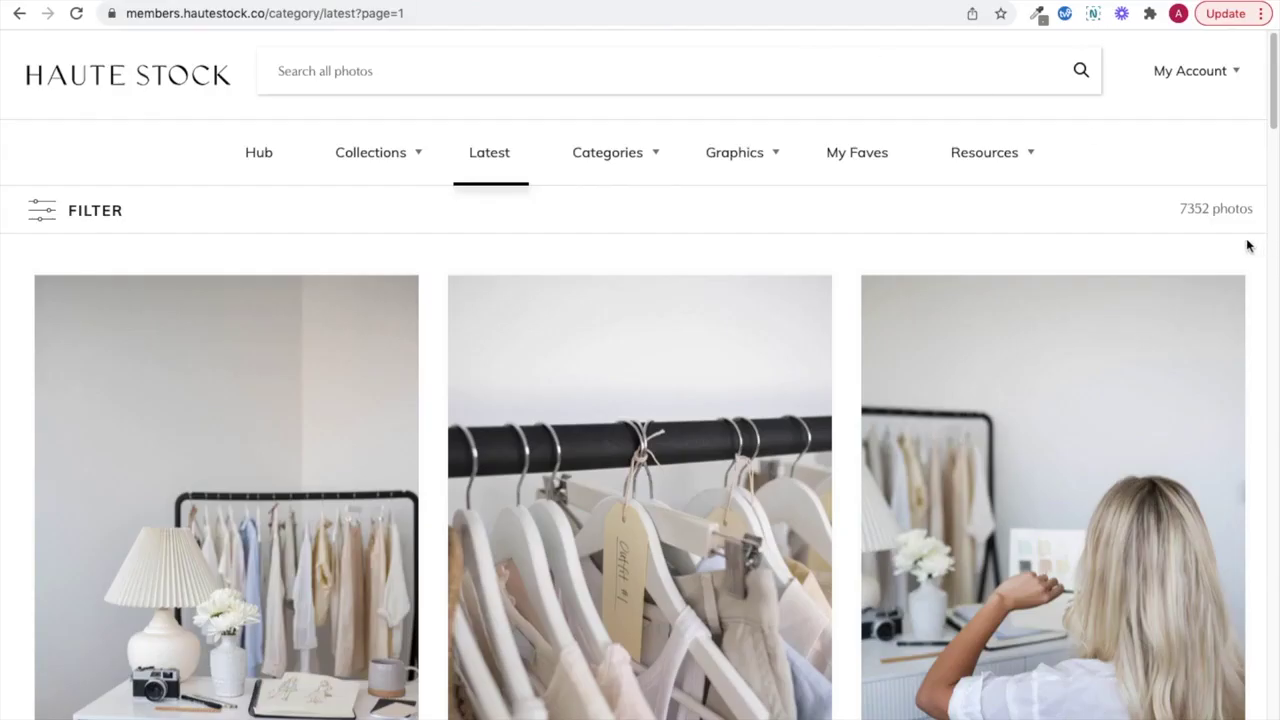
scroll(1247, 245, down, 10)
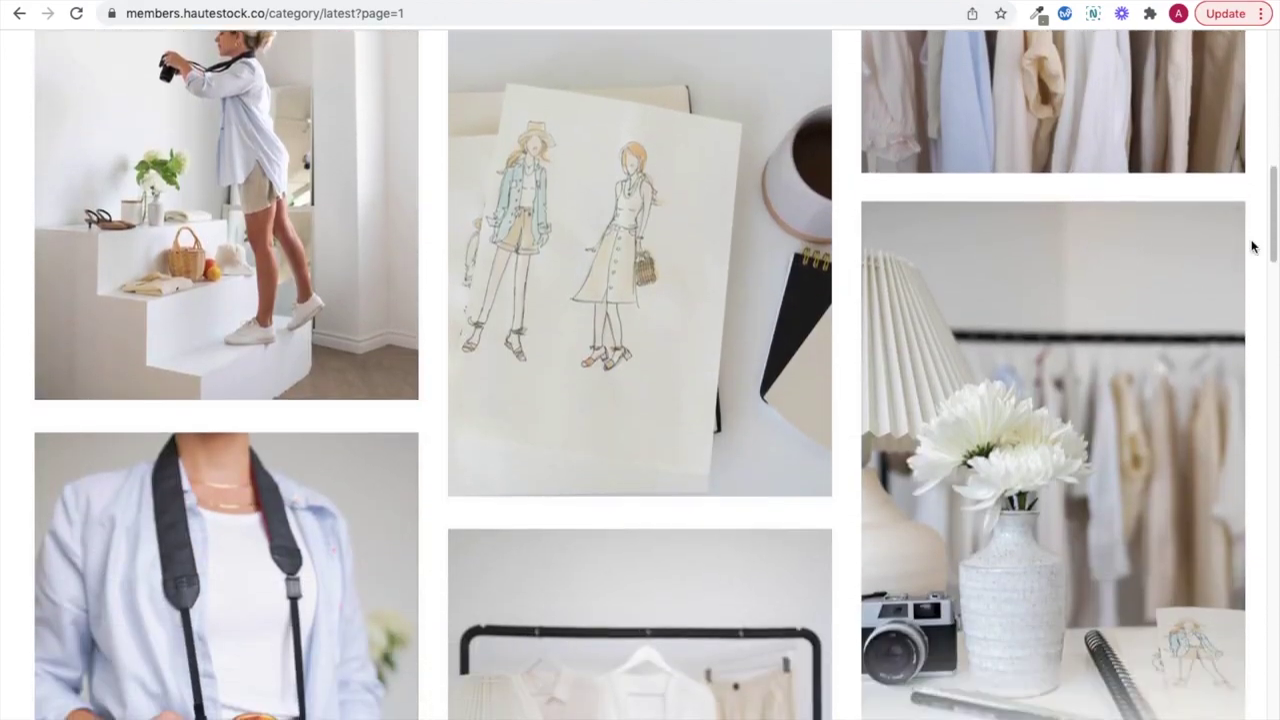
scroll(1252, 246, down, 10)
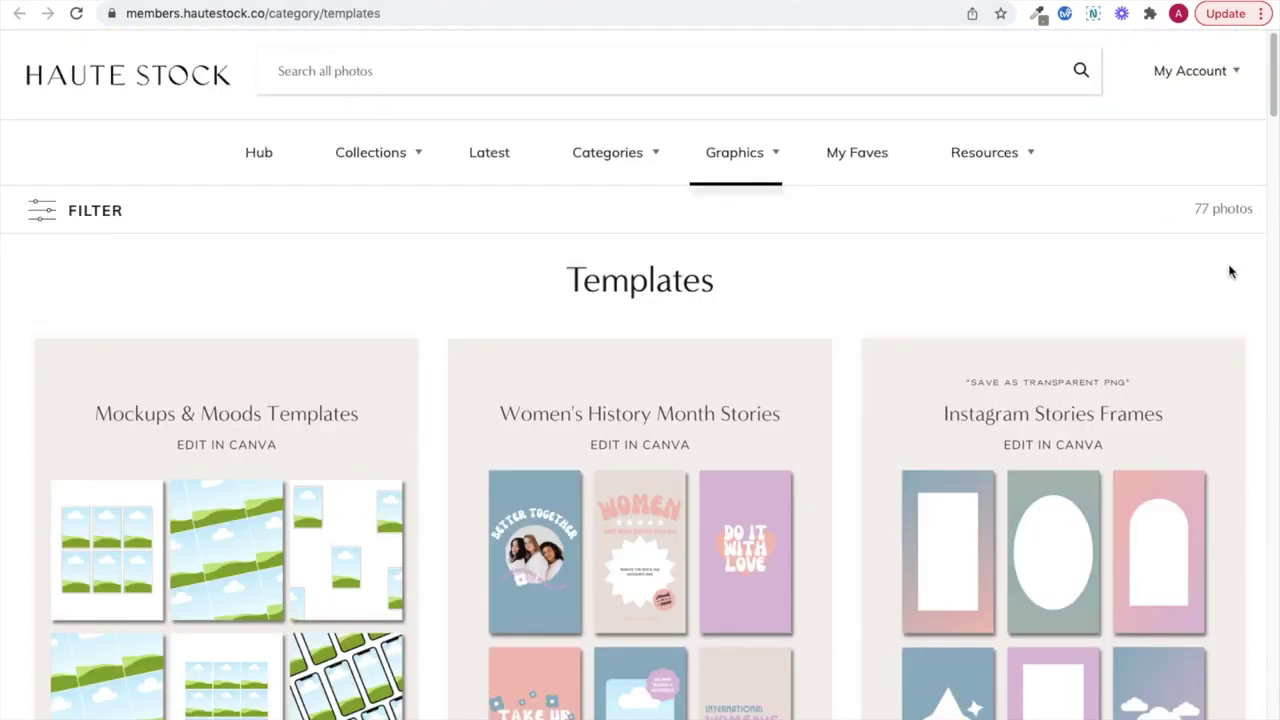
scroll(1231, 272, down, 10)
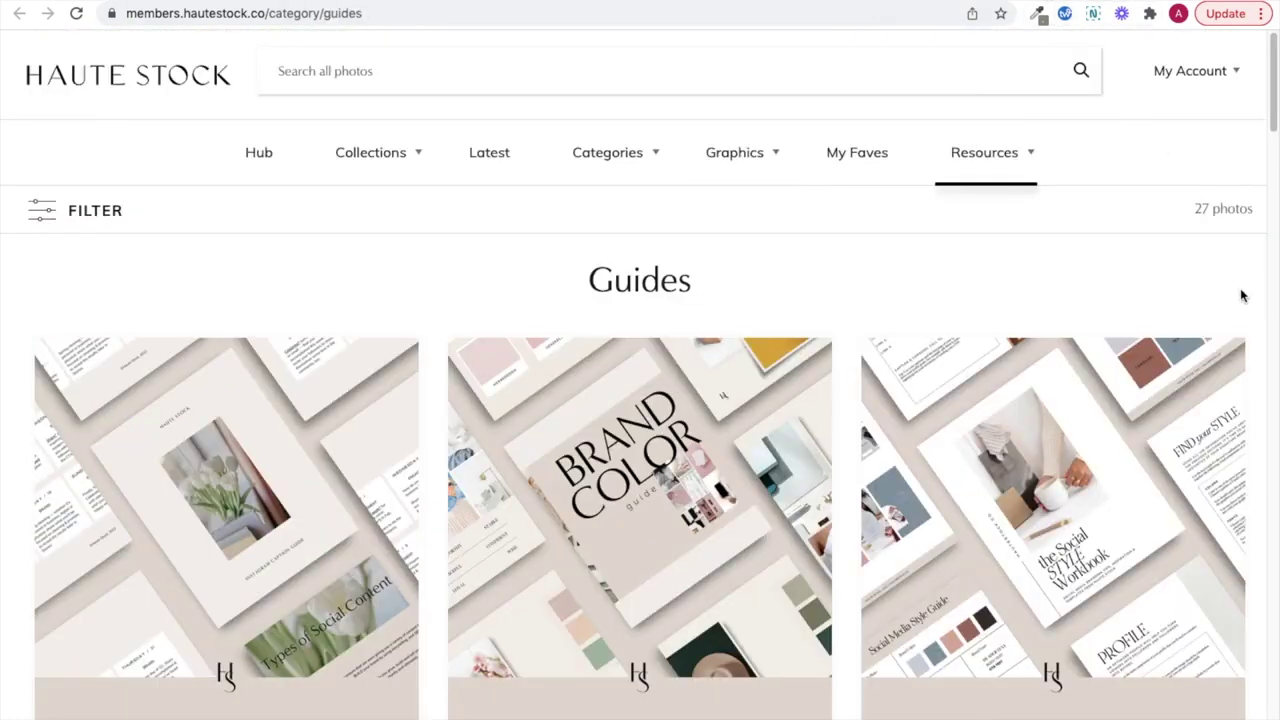
scroll(1255, 300, down, 4)
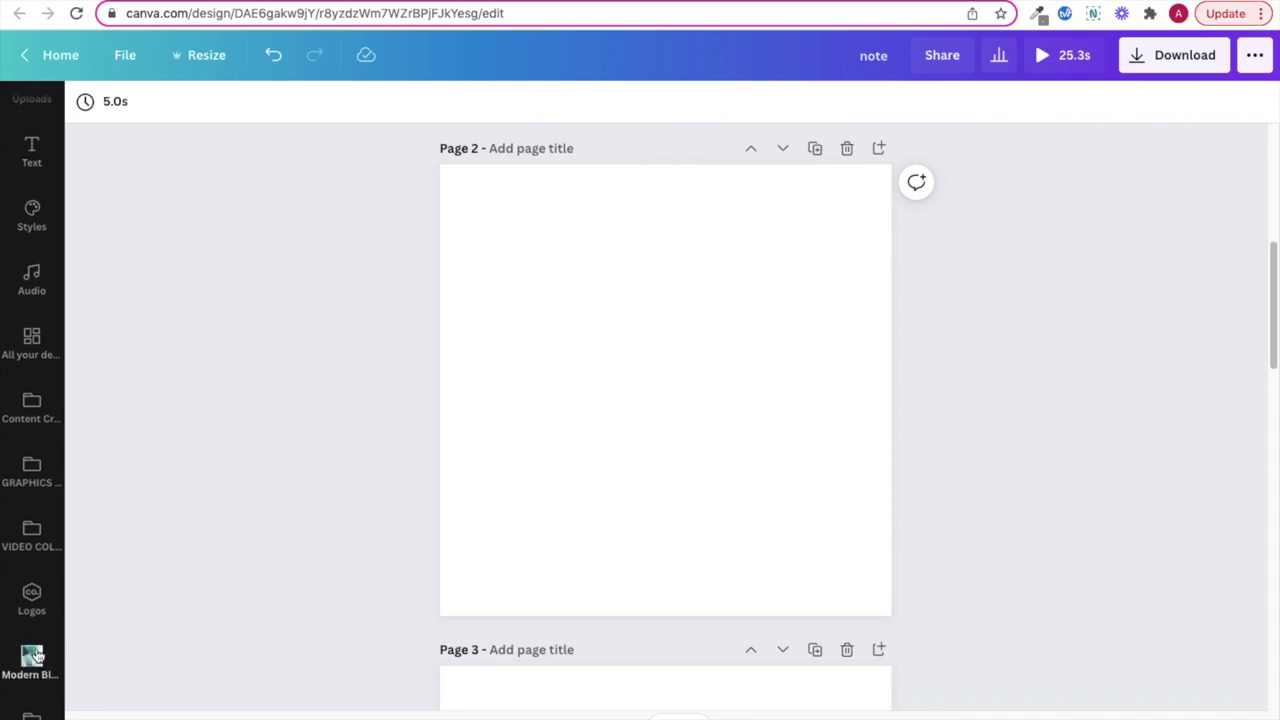
- Fill page 2 with the flat lay photo of a blank square paper and binder clip from the Modern Blues folder
click(35, 656)
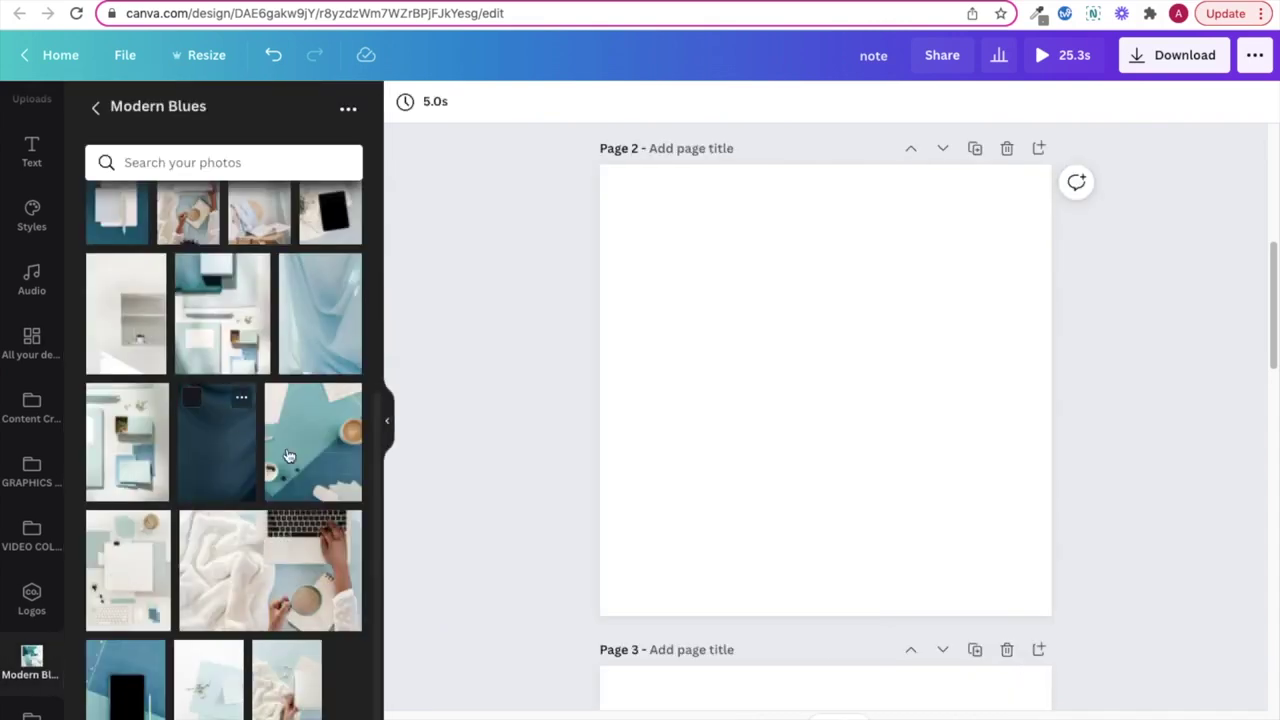
scroll(322, 496, up, 3)
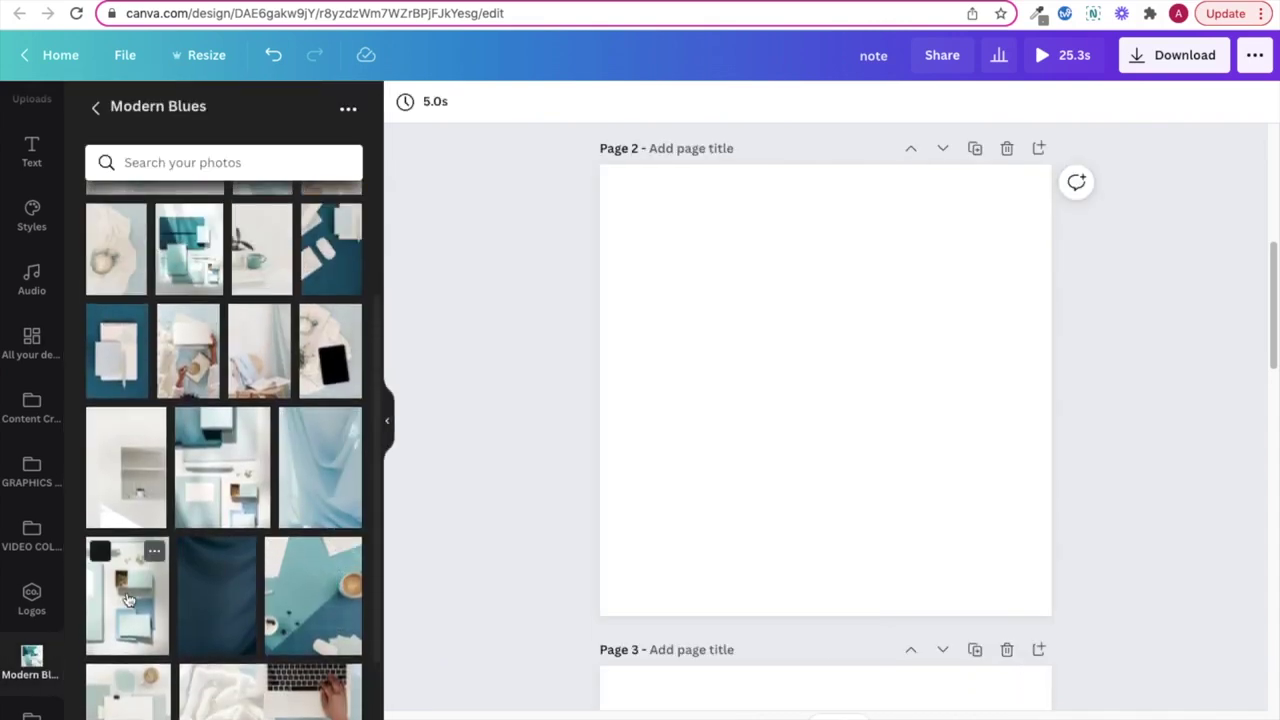
click(127, 598)
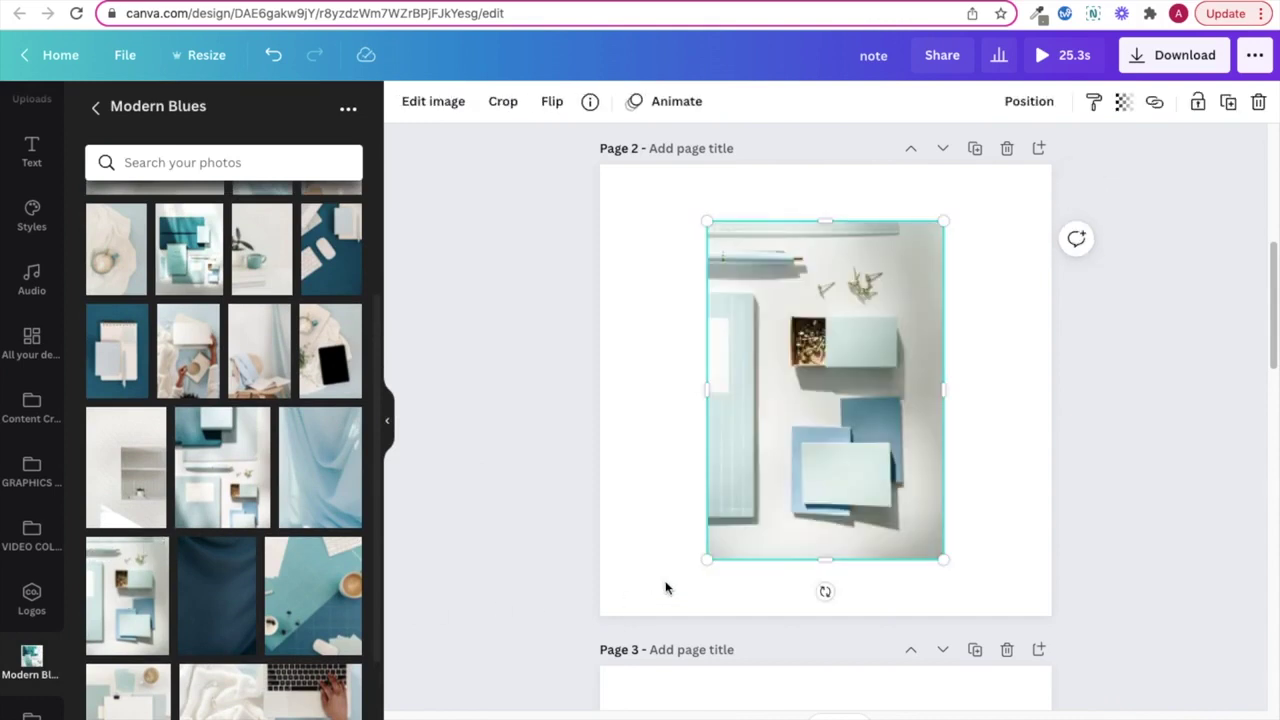
key(Delete)
scroll(182, 572, down, 3)
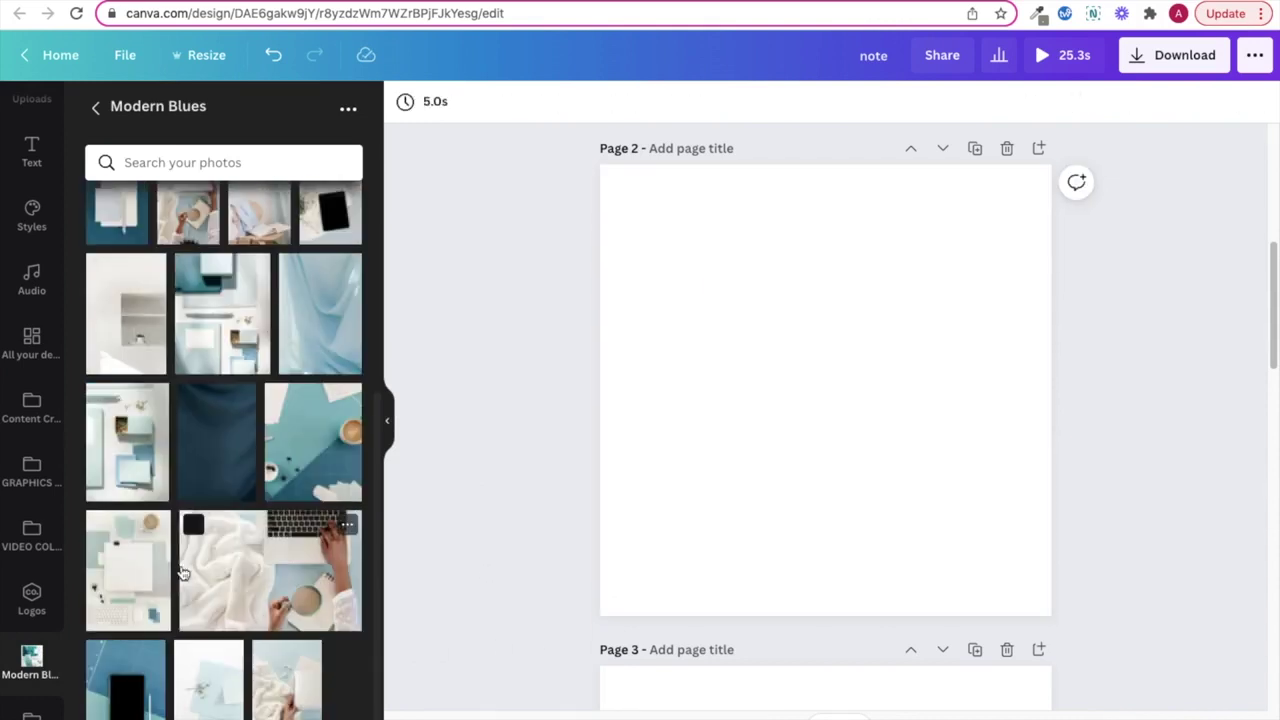
drag(140, 580, 604, 420)
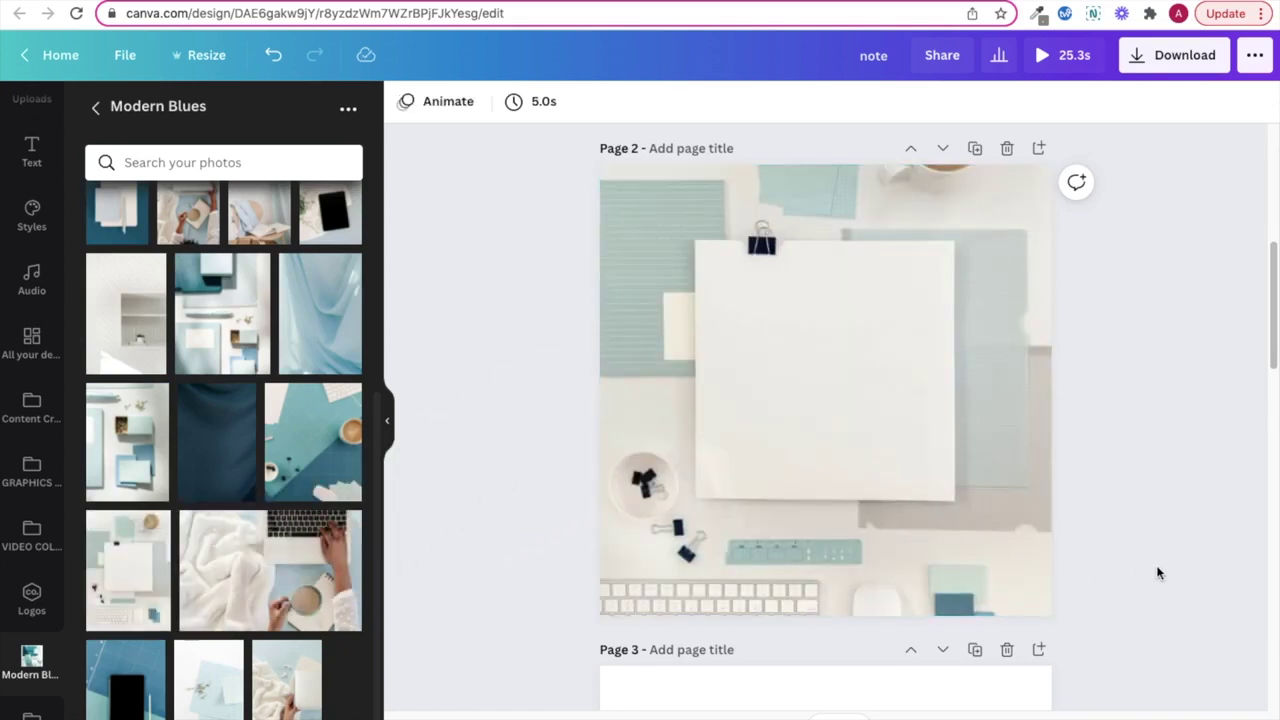
- Enlarge the page 2 background photo slightly and reposition its crop so the blank paper sits centred on the page
double_click(1032, 512)
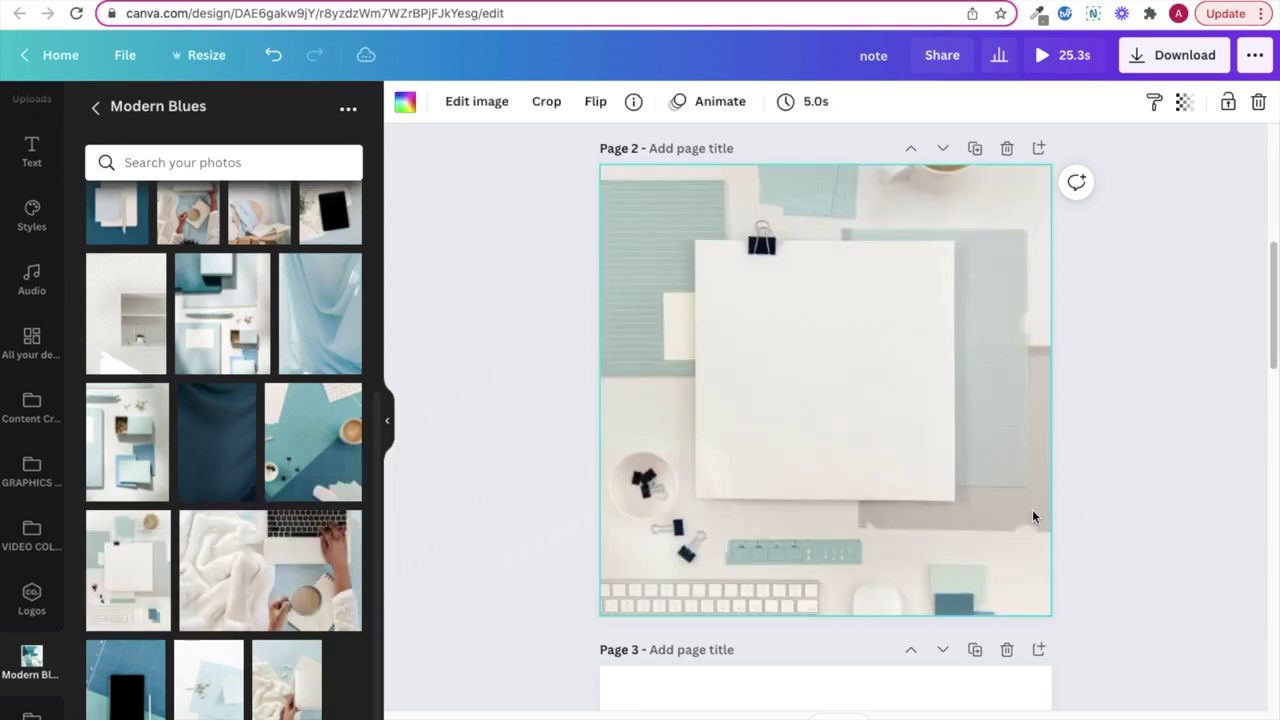
drag(1042, 383, 1104, 436)
drag(974, 383, 941, 393)
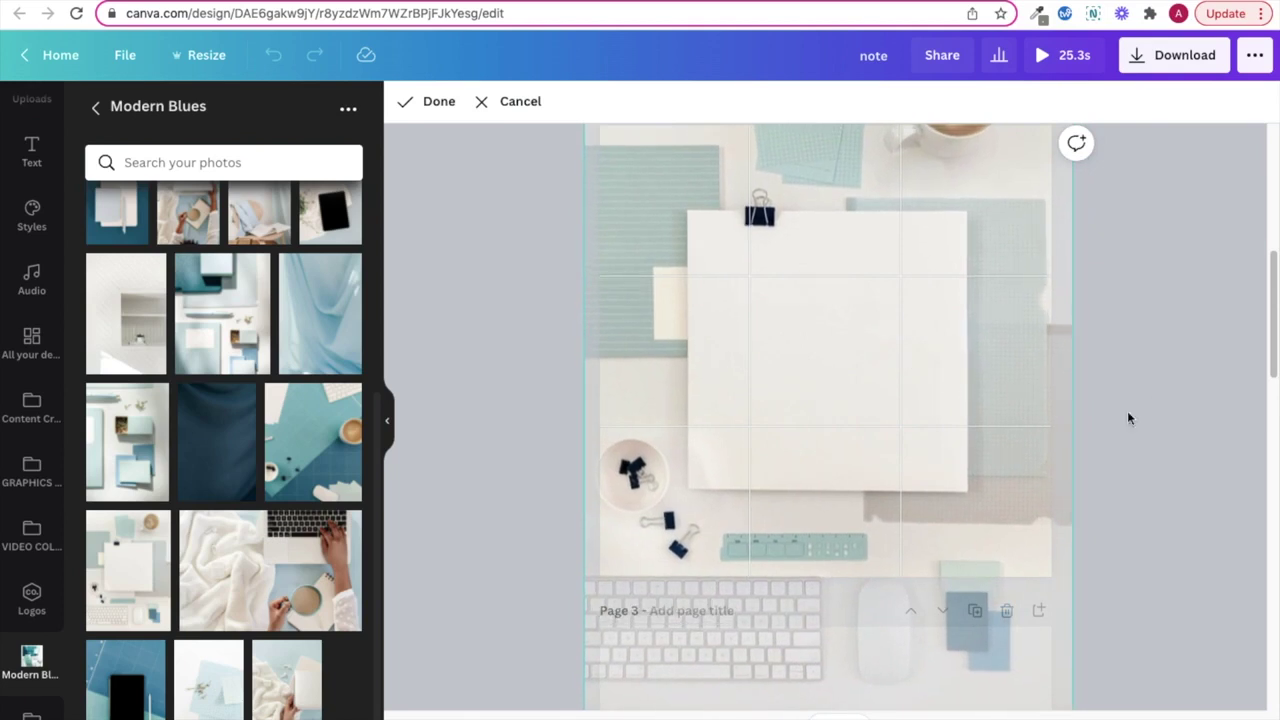
click(1190, 426)
click(1190, 426)
scroll(1190, 426, up, 1)
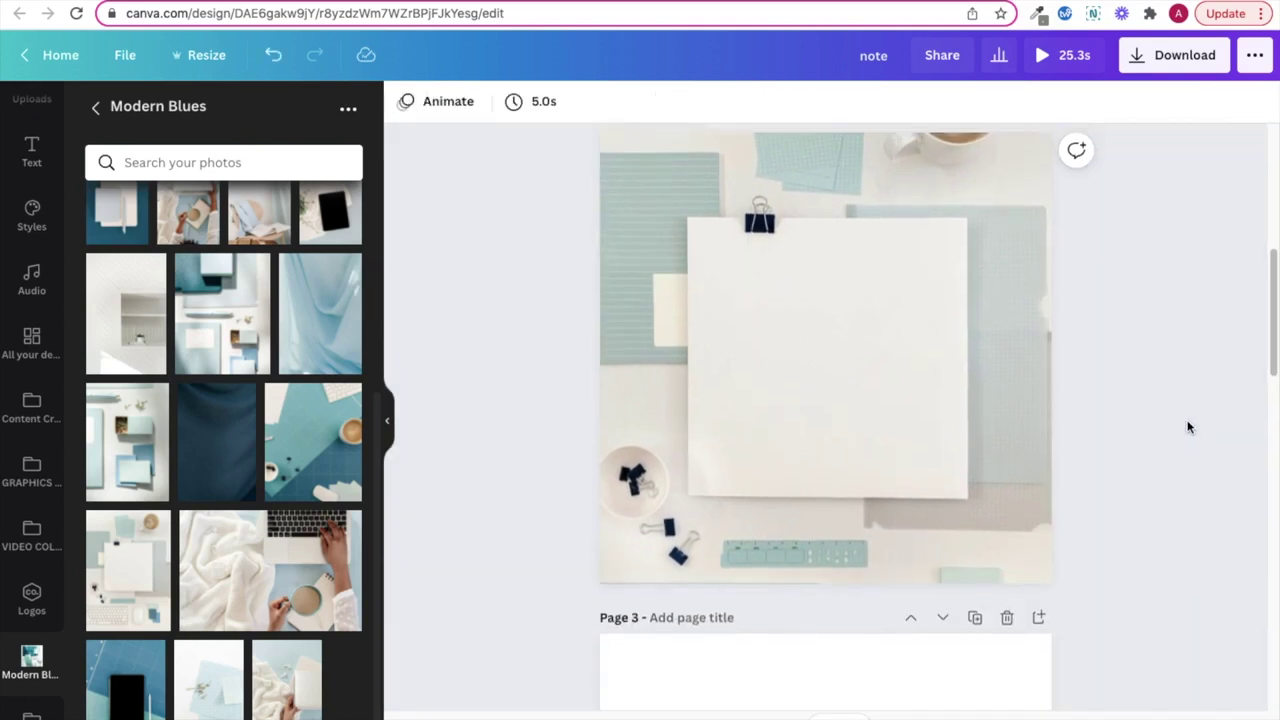
- Add a body text line reading "reminder" in the Snell Roundhand font on the blank paper of page 2
click(32, 152)
scroll(409, 378, down, 1)
click(176, 313)
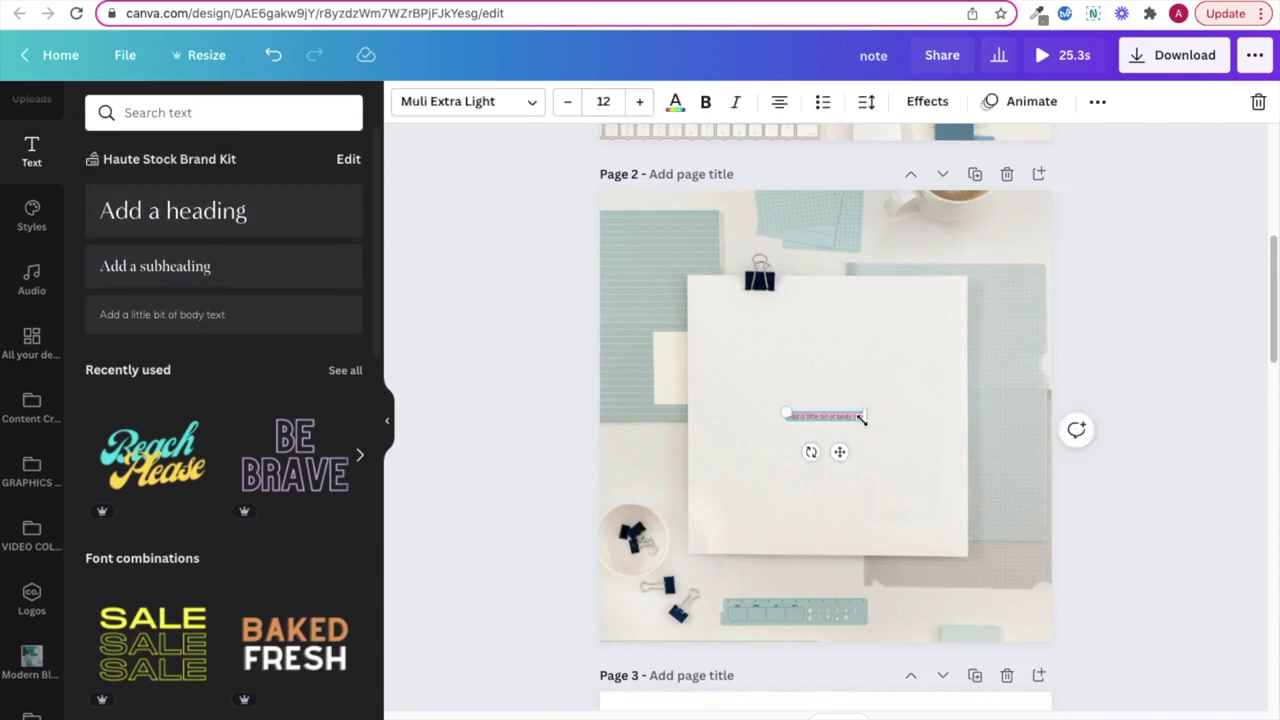
click(520, 101)
click(214, 263)
drag(838, 421, 823, 383)
click(1137, 483)
- Duplicate the "reminder" text just below the original and replace its wording with "you've accomplished enough today"
drag(829, 384, 829, 433)
double_click(829, 432)
text(you've accomplished enough today)
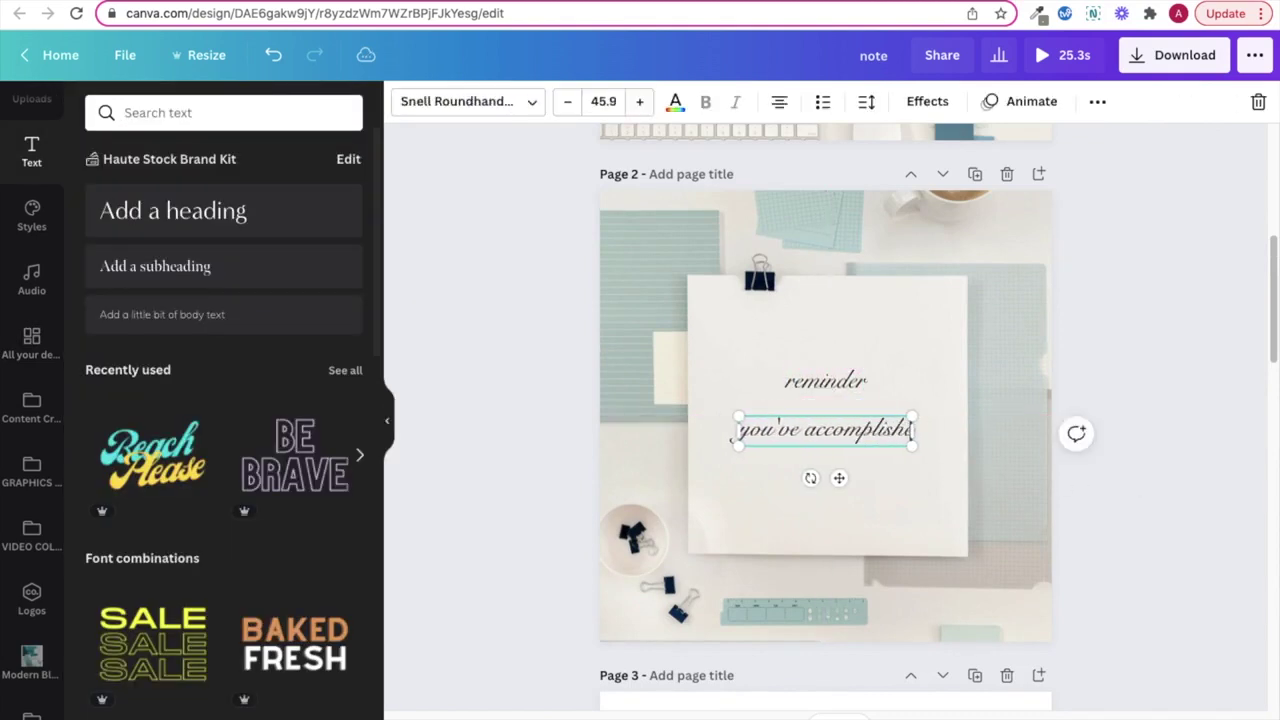
- Set the quote text to the NOIR et BLANC font at size 30.8 and narrow it to wrap onto two lines
key(ctrl+a)
click(497, 103)
click(190, 190)
drag(1019, 432, 865, 432)
drag(865, 480, 849, 447)
click(1115, 480)
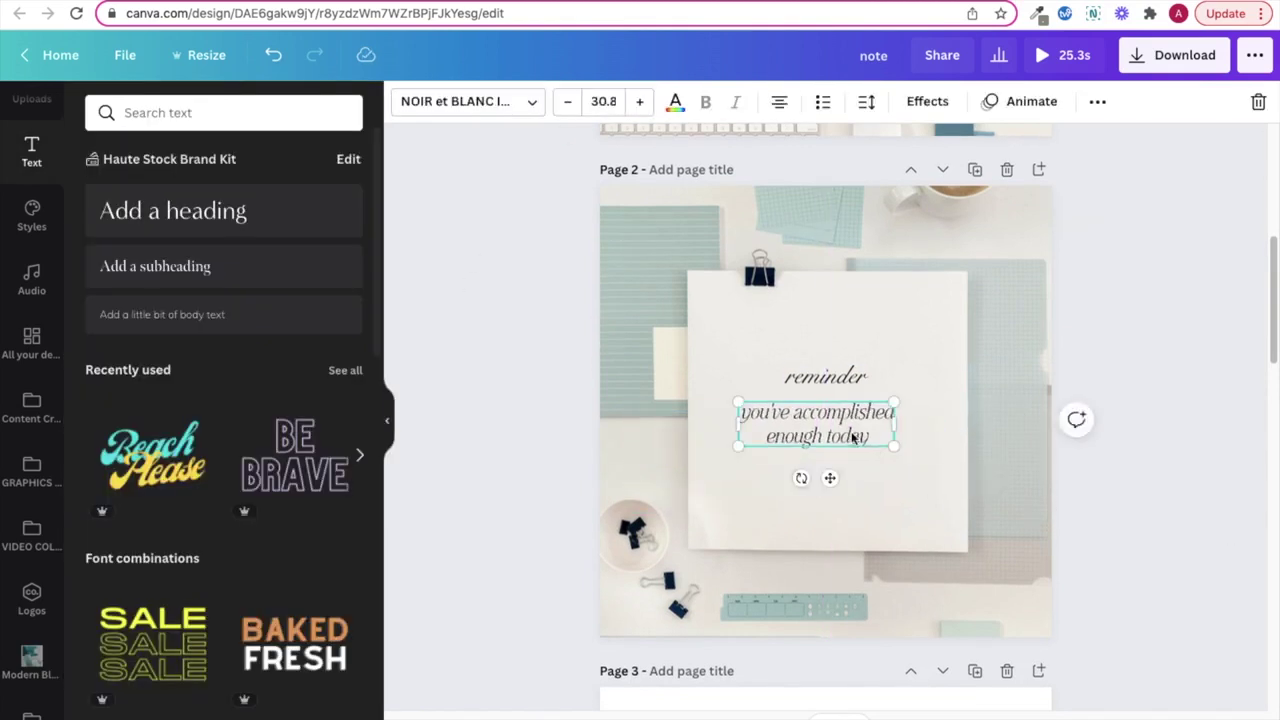
- Make the "reminder" text smaller and move both text boxes so they sit together in the middle of the paper
click(820, 386)
drag(823, 390, 830, 396)
shift+click(872, 437)
drag(872, 437, 875, 432)
click(1148, 471)
key(ctrl+a)
key(Right)
key(Right)
key(Right)
key(Right)
key(Right)
key(Right)
key(Right)
key(Right)
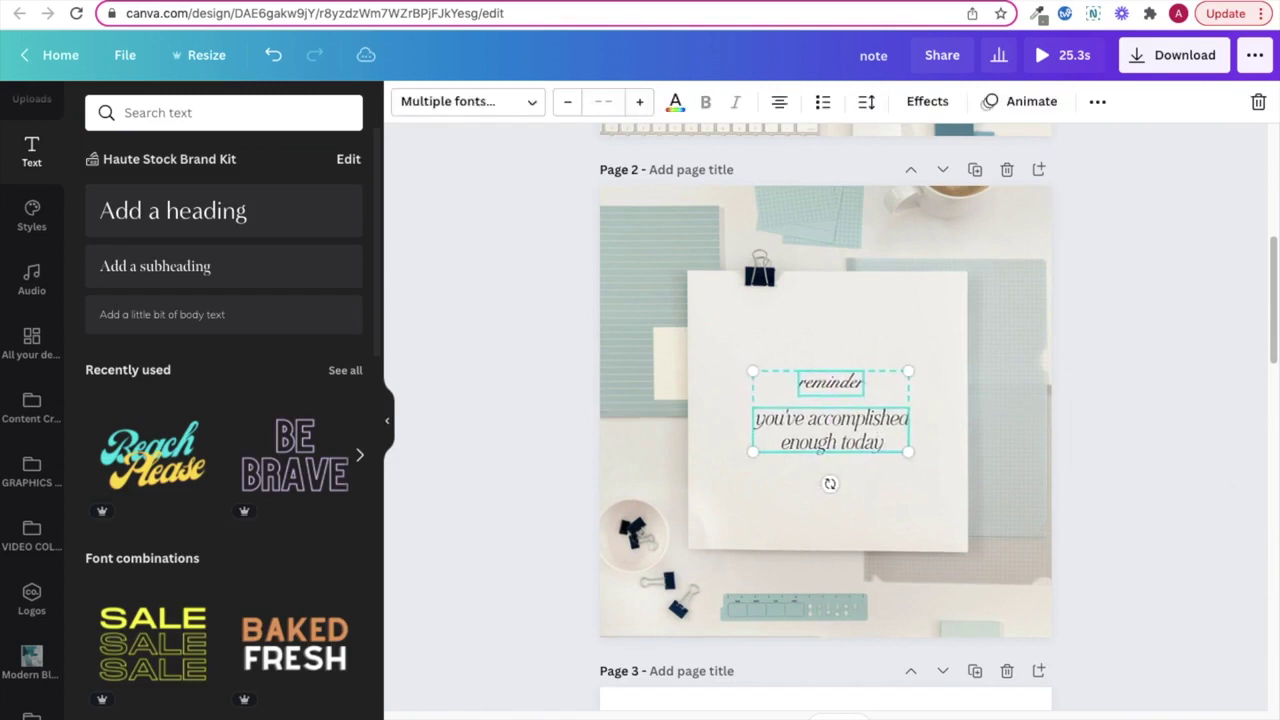
click(1202, 428)
- Set the transparency of both text boxes on the paper to 73
click(852, 438)
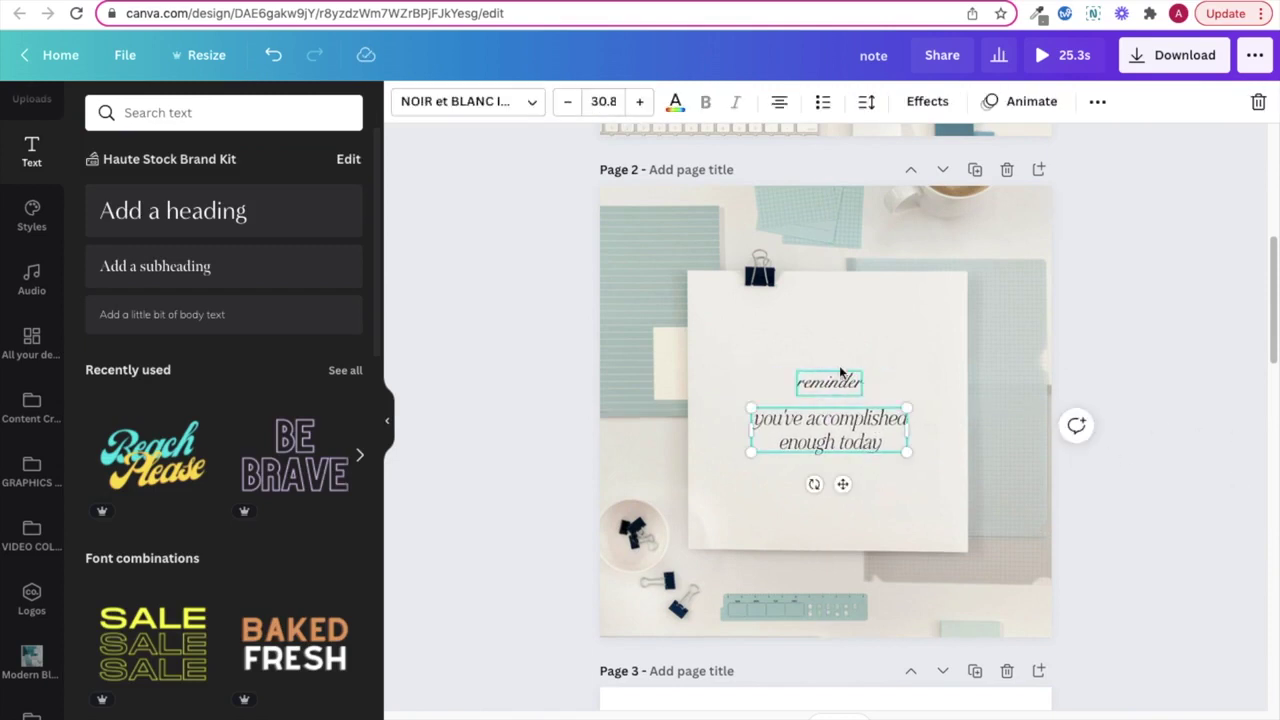
shift+click(849, 378)
click(1097, 101)
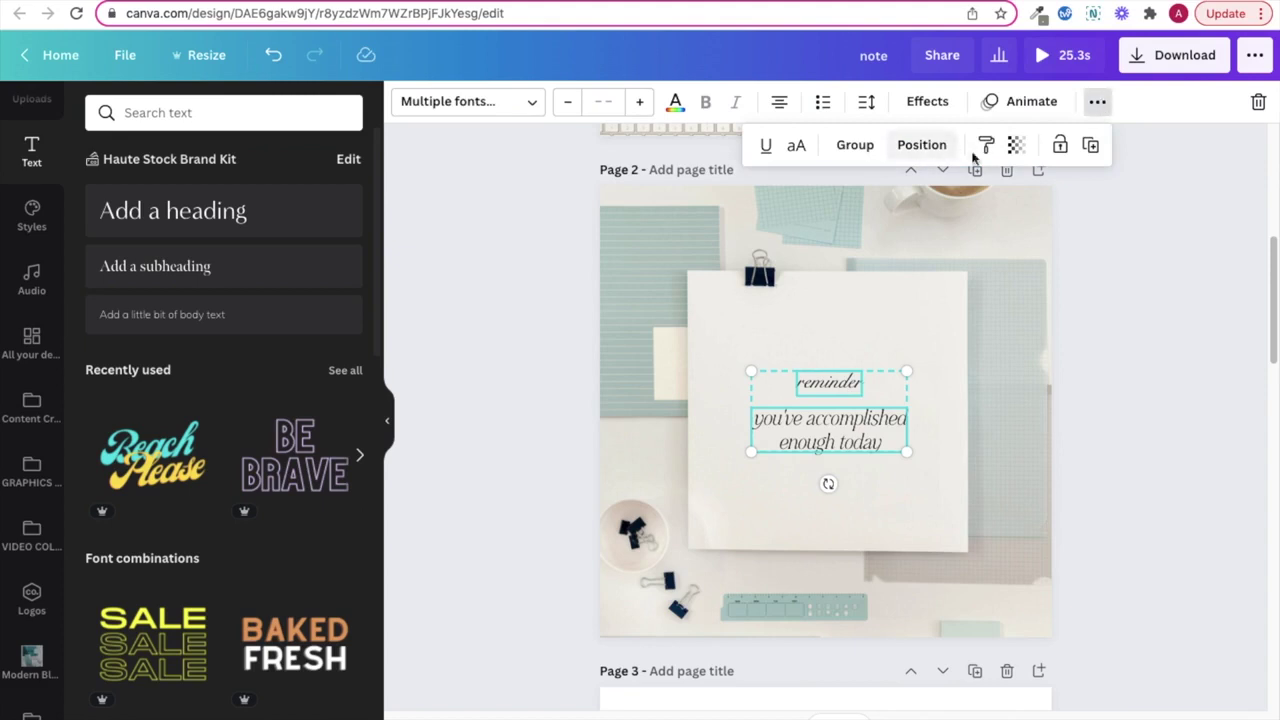
click(1016, 146)
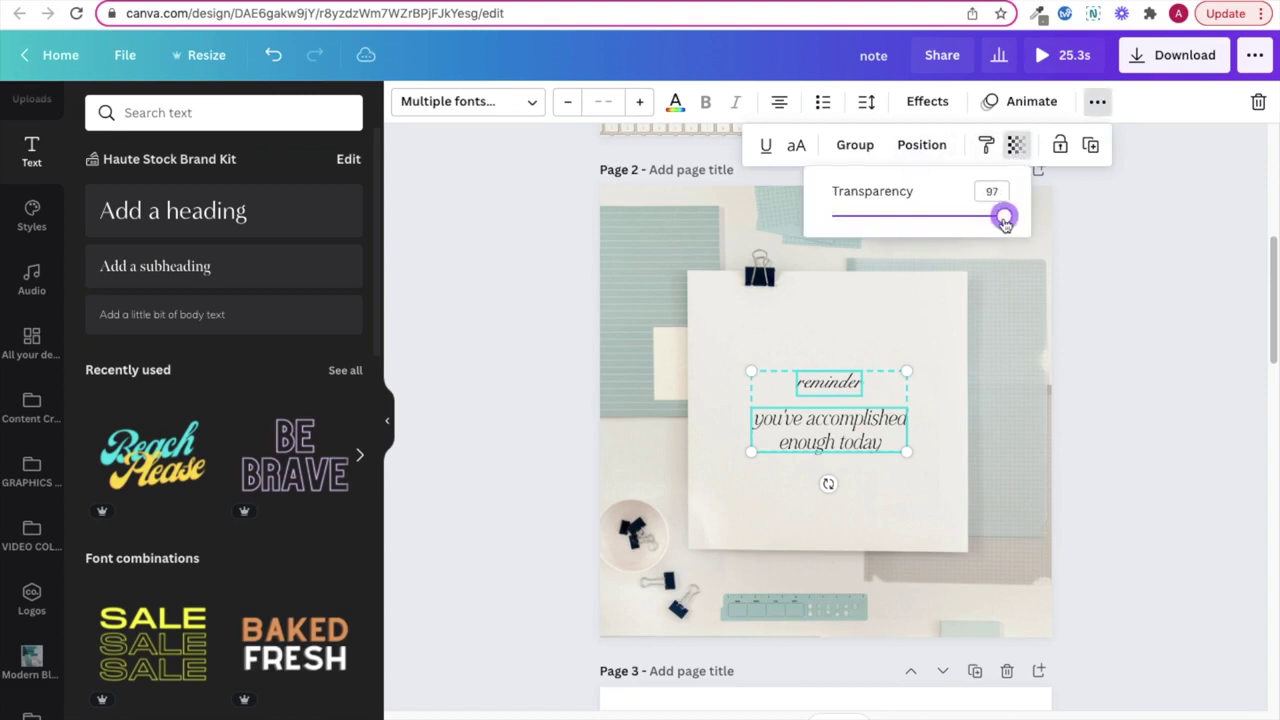
drag(1004, 221, 962, 220)
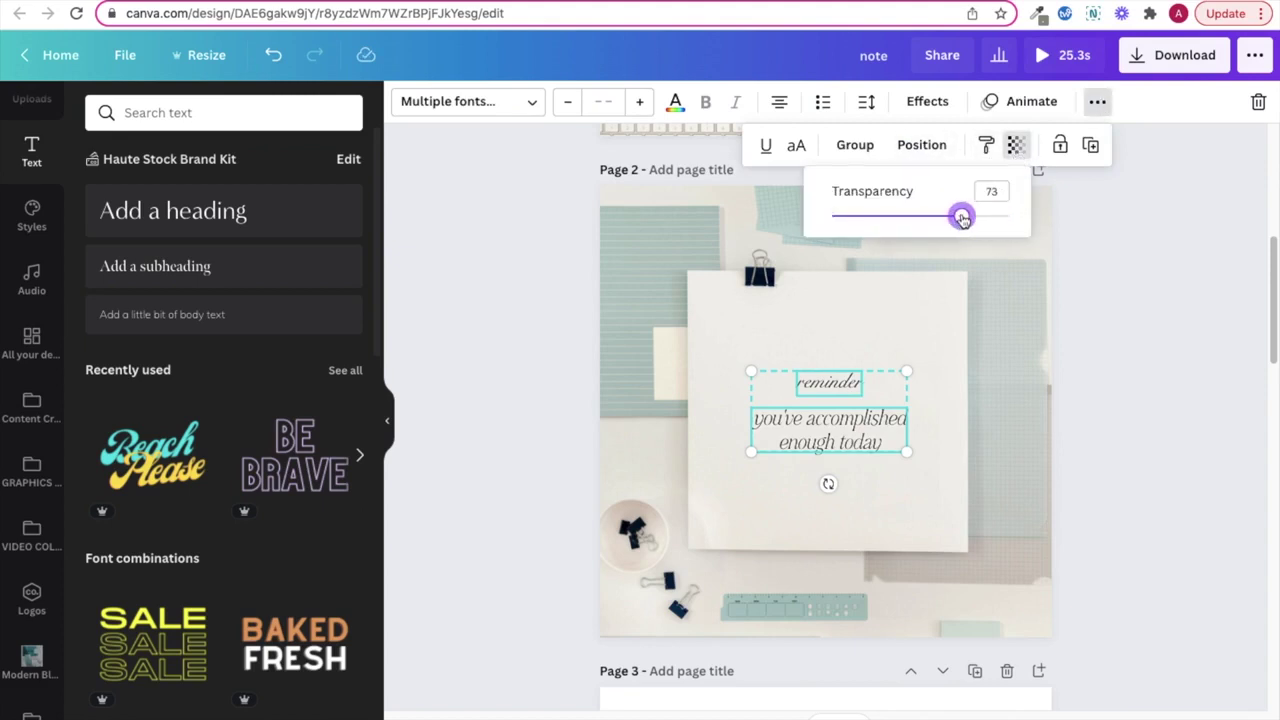
click(1152, 289)
- Choose PNG as the download file type for the design
click(1142, 55)
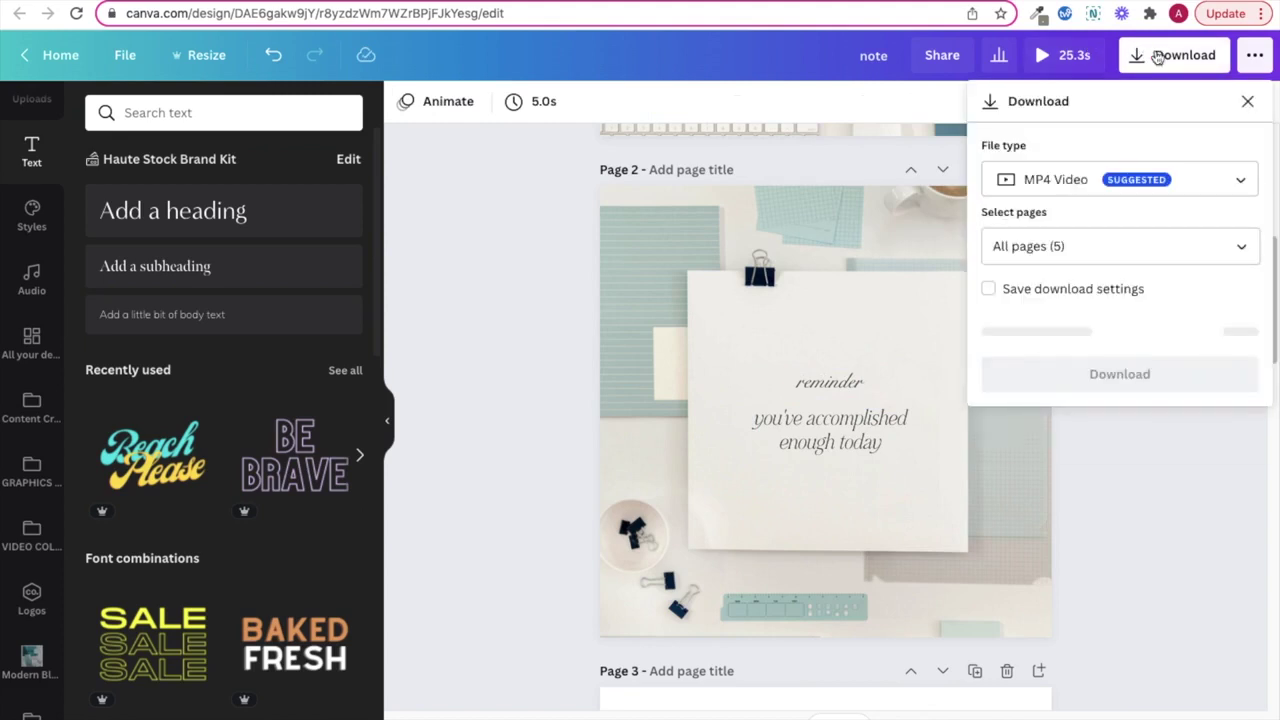
click(1212, 192)
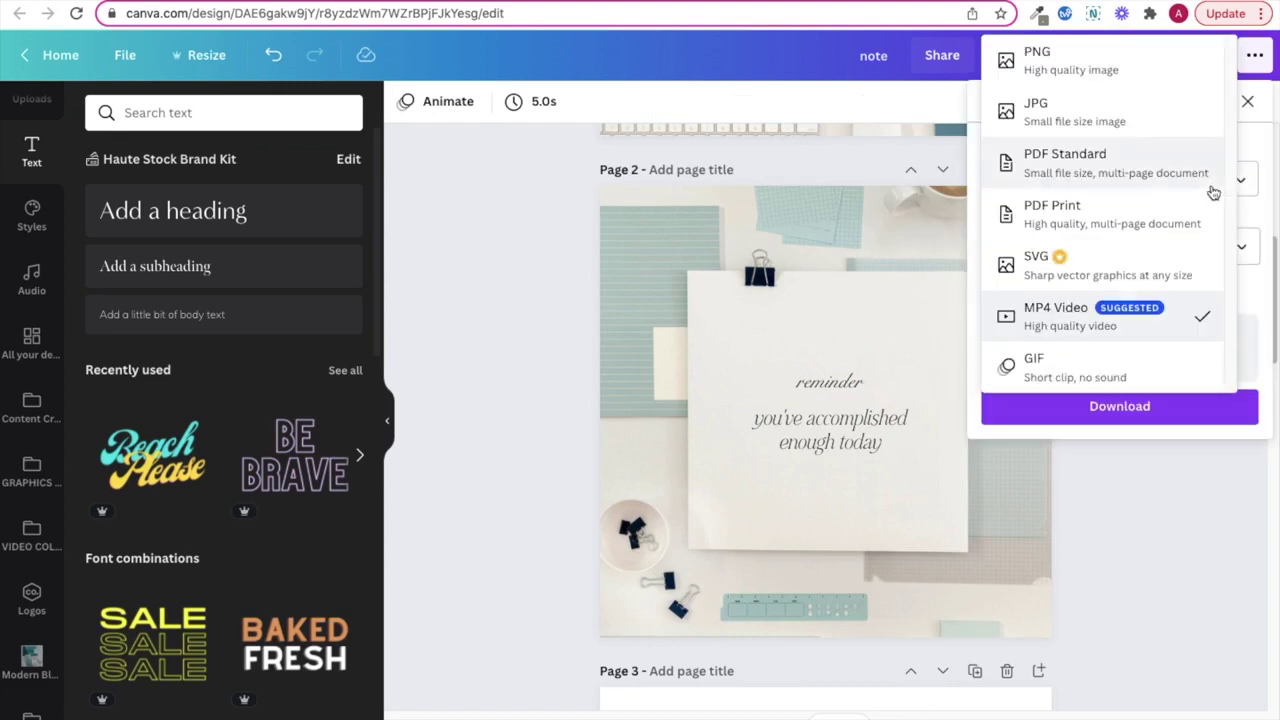
click(1081, 60)
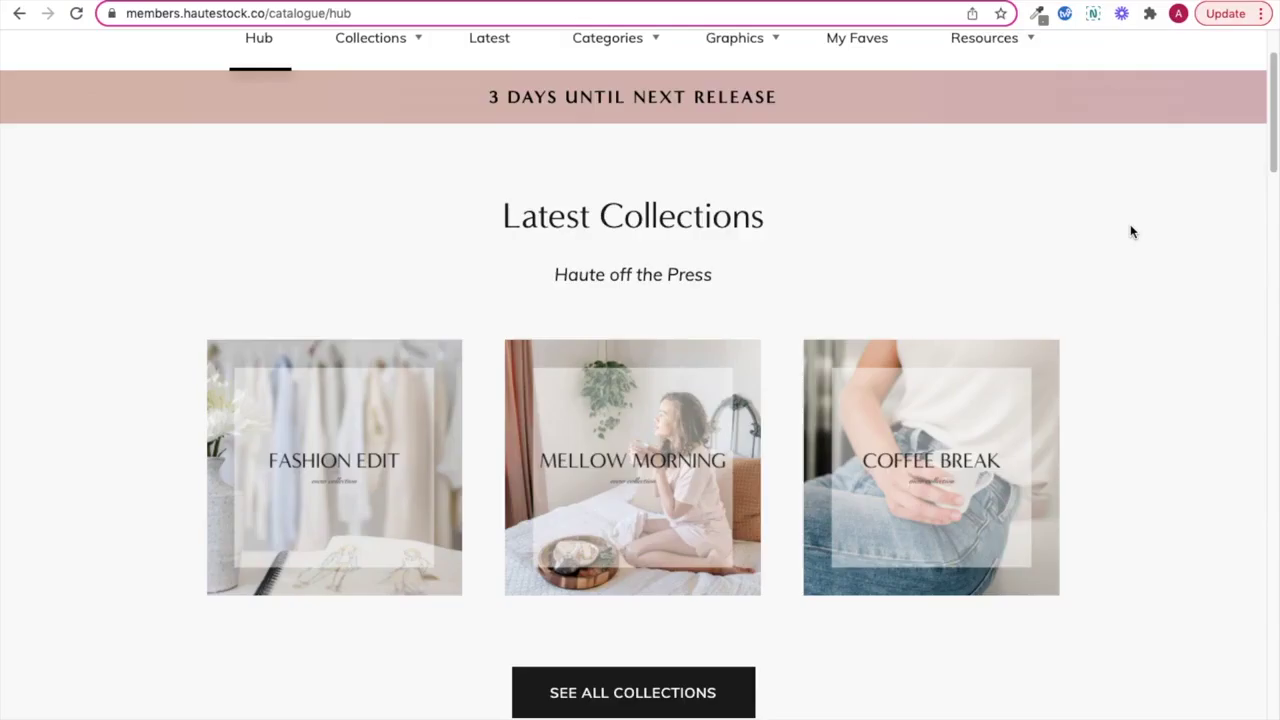
- On the Haute Stock member site, open the Tech Mockups photo category and browse its device mockup photos
scroll(1132, 231, up, 1)
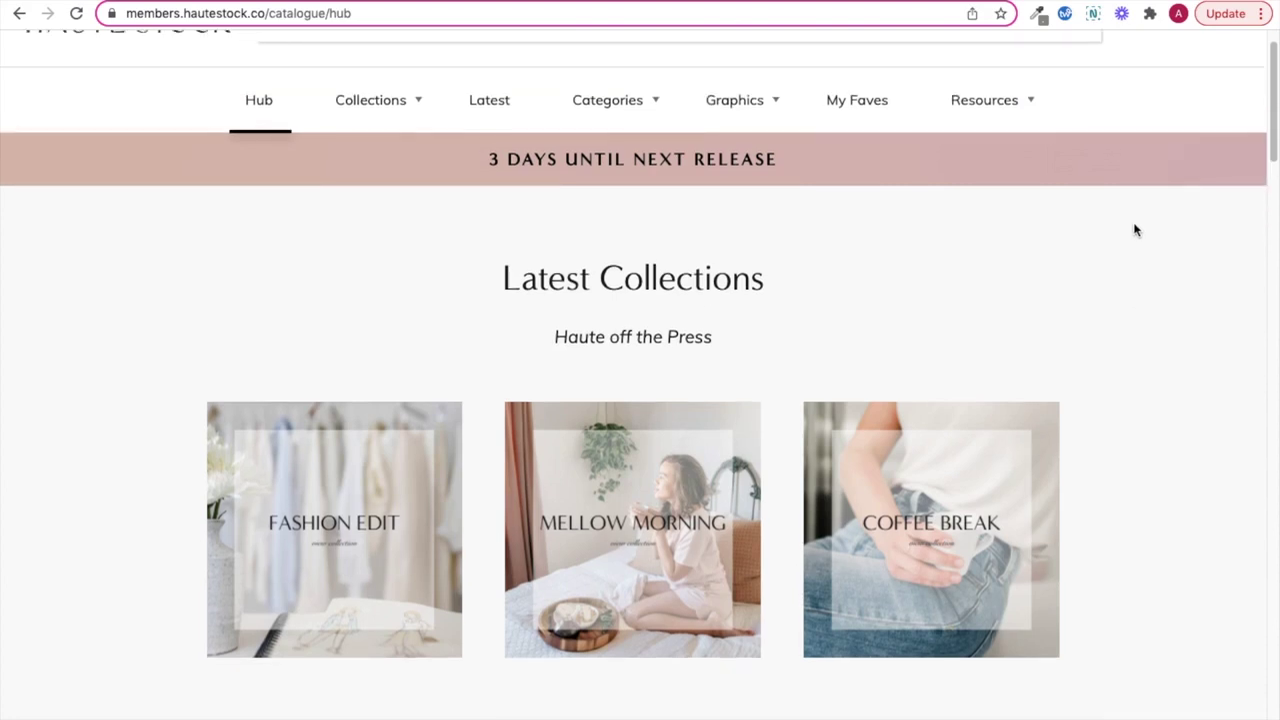
scroll(1134, 231, up, 1)
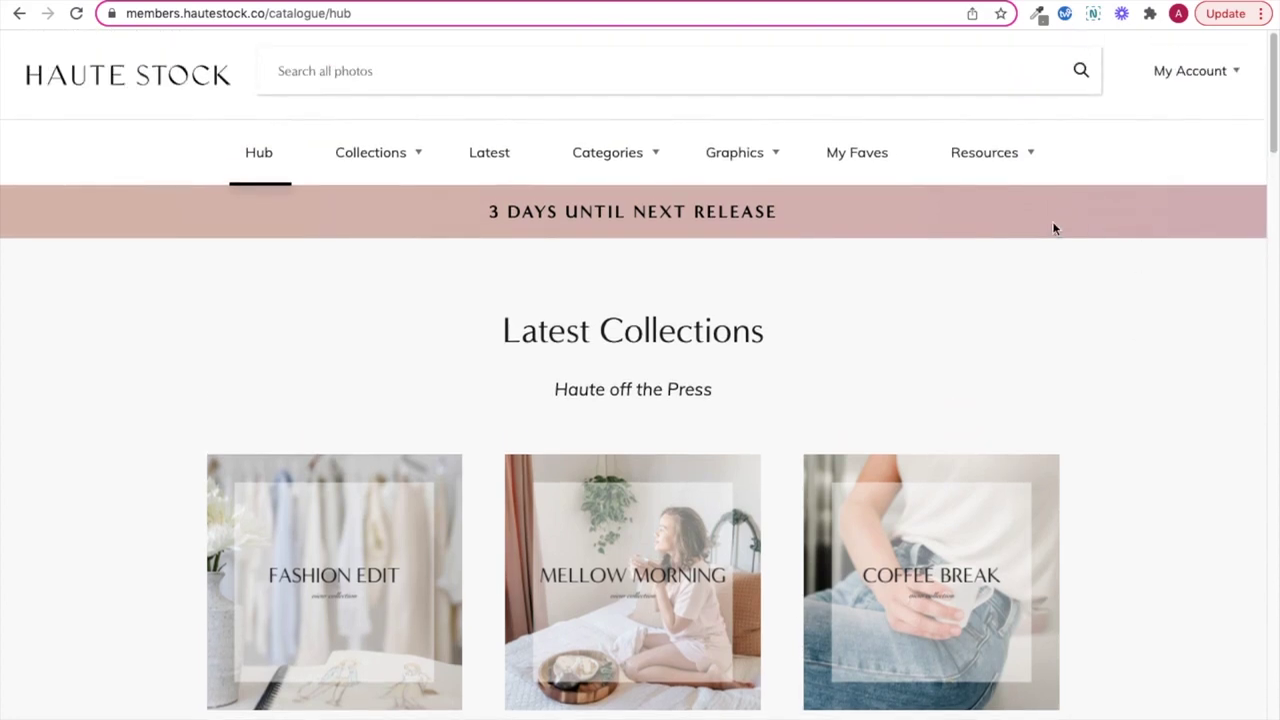
click(623, 157)
scroll(622, 225, down, 3)
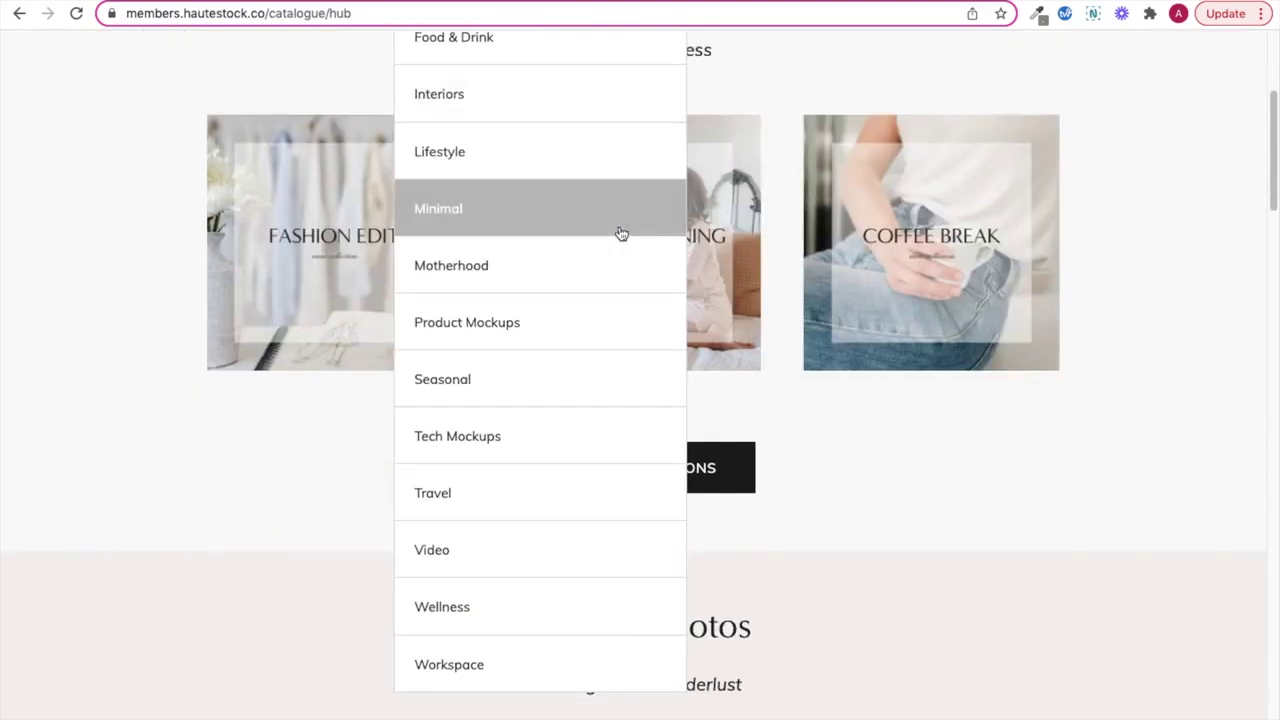
click(581, 438)
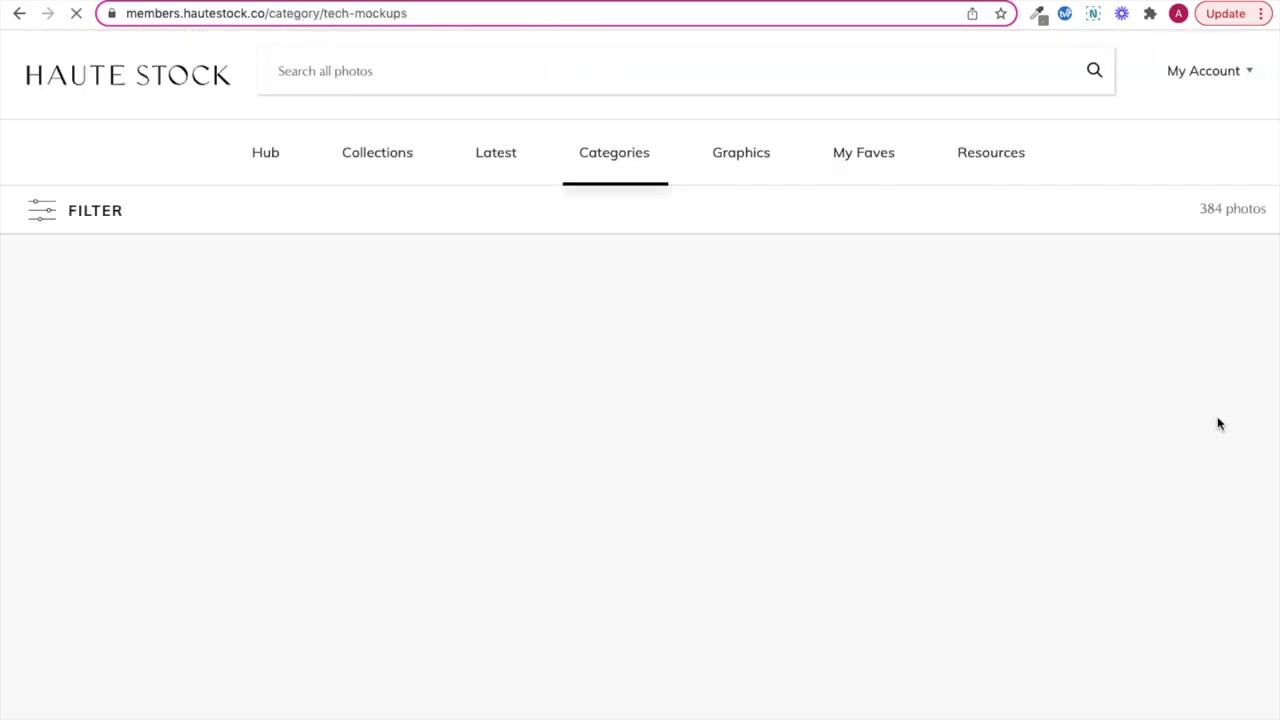
scroll(1220, 426, down, 6)
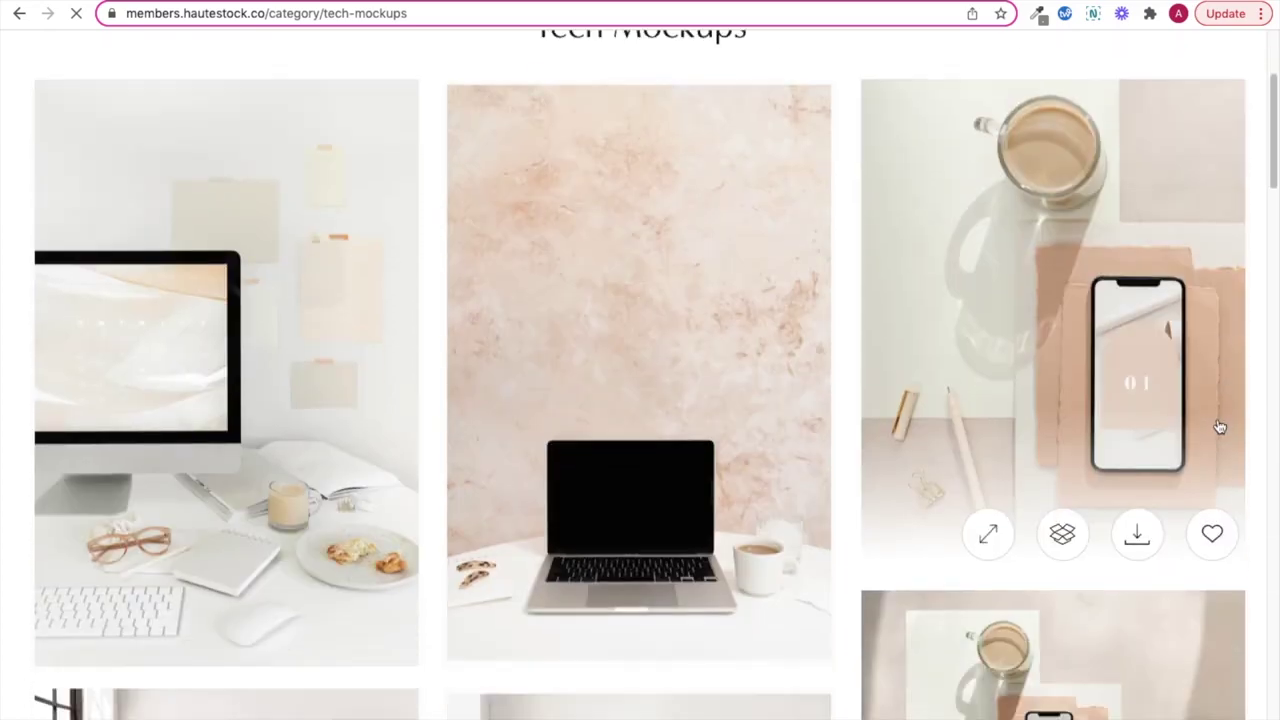
scroll(1222, 428, down, 8)
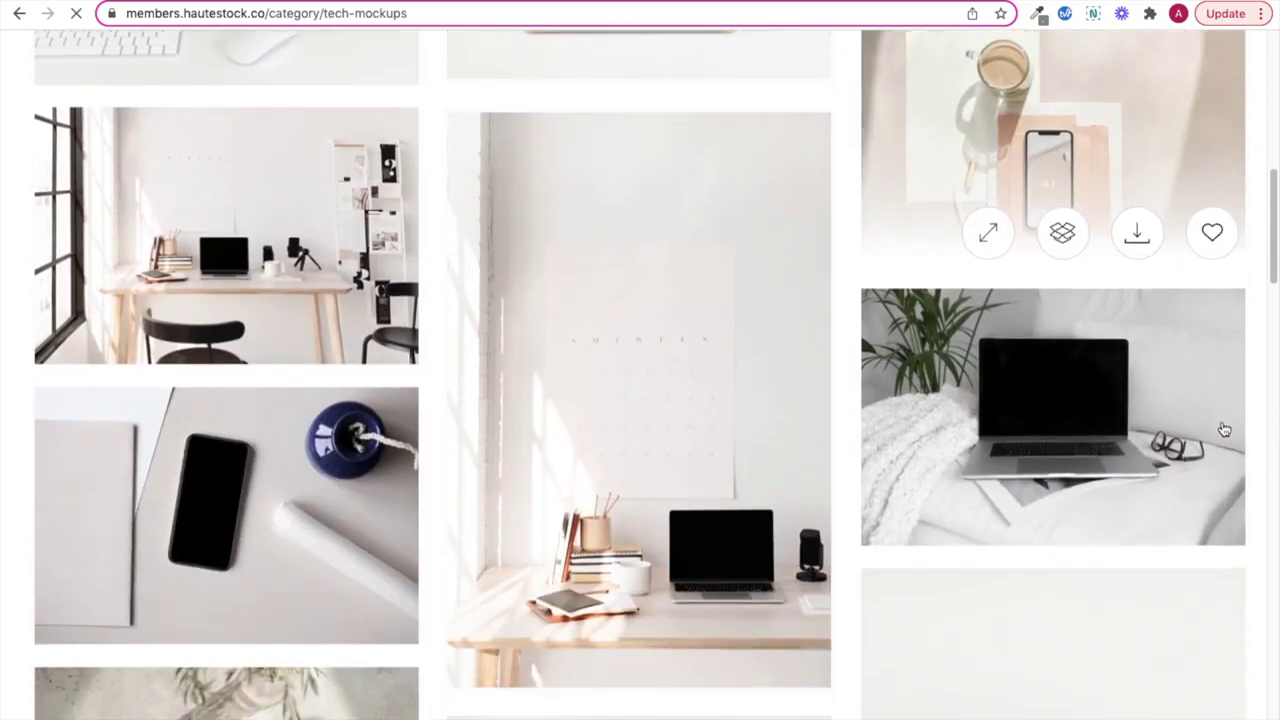
scroll(1258, 438, down, 7)
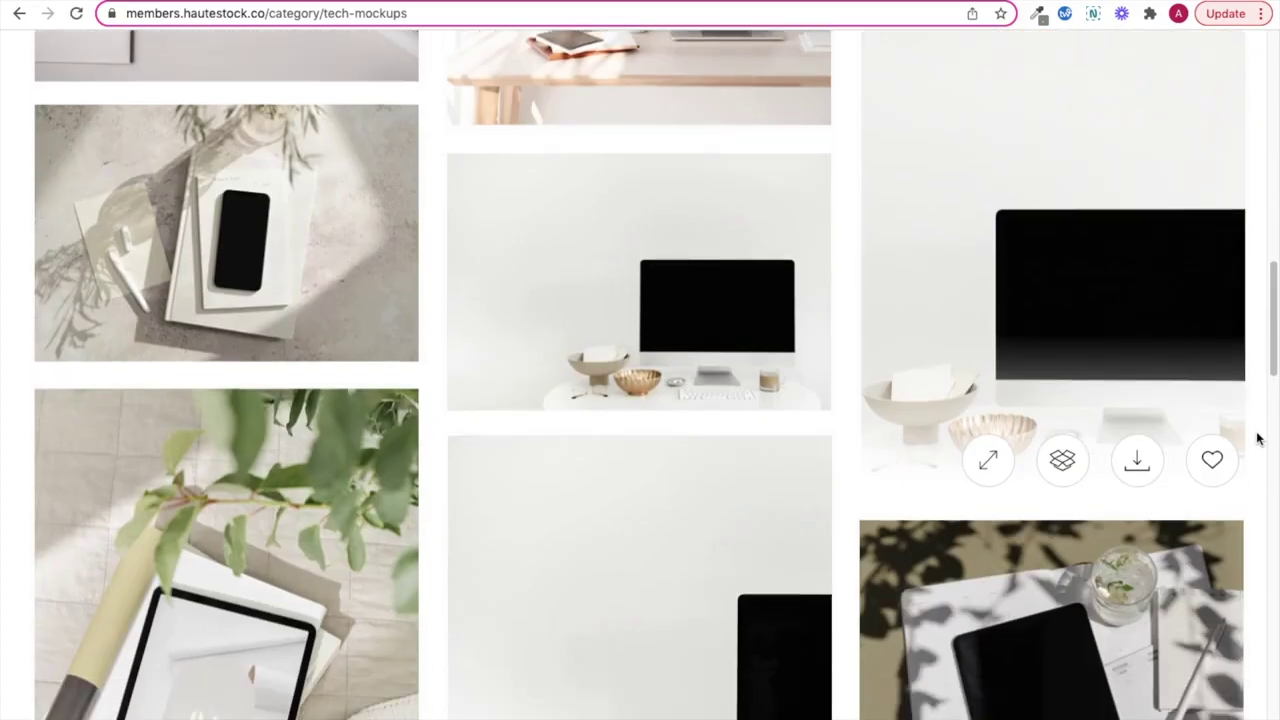
scroll(1258, 438, down, 8)
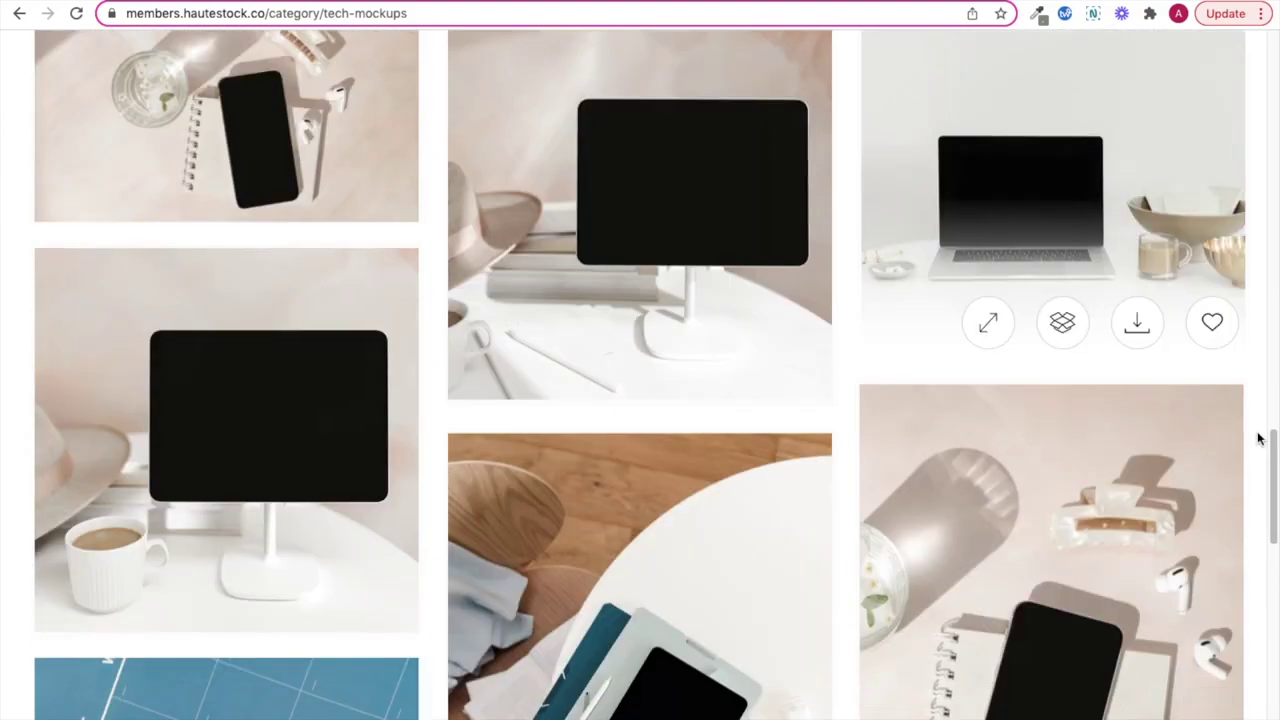
scroll(1258, 438, down, 8)
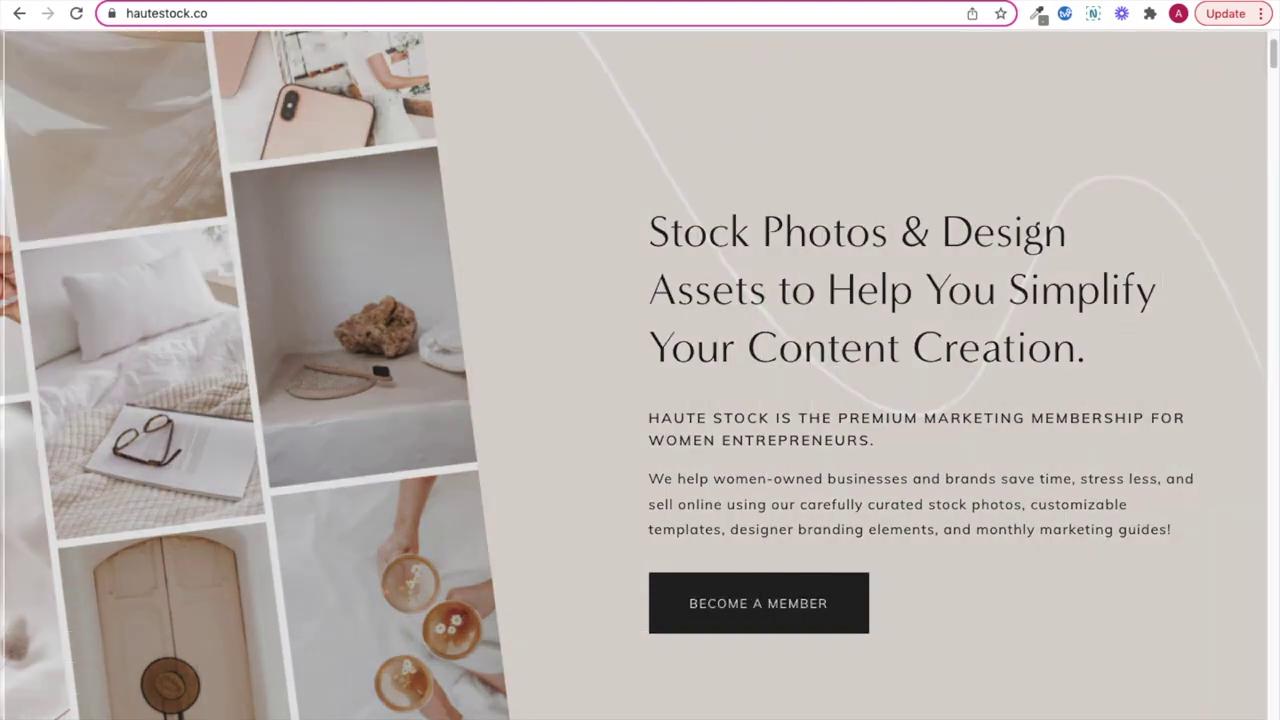
- Take a full-screen screenshot of the Haute Stock homepage and return to the Canva design
key(super+shift+3)
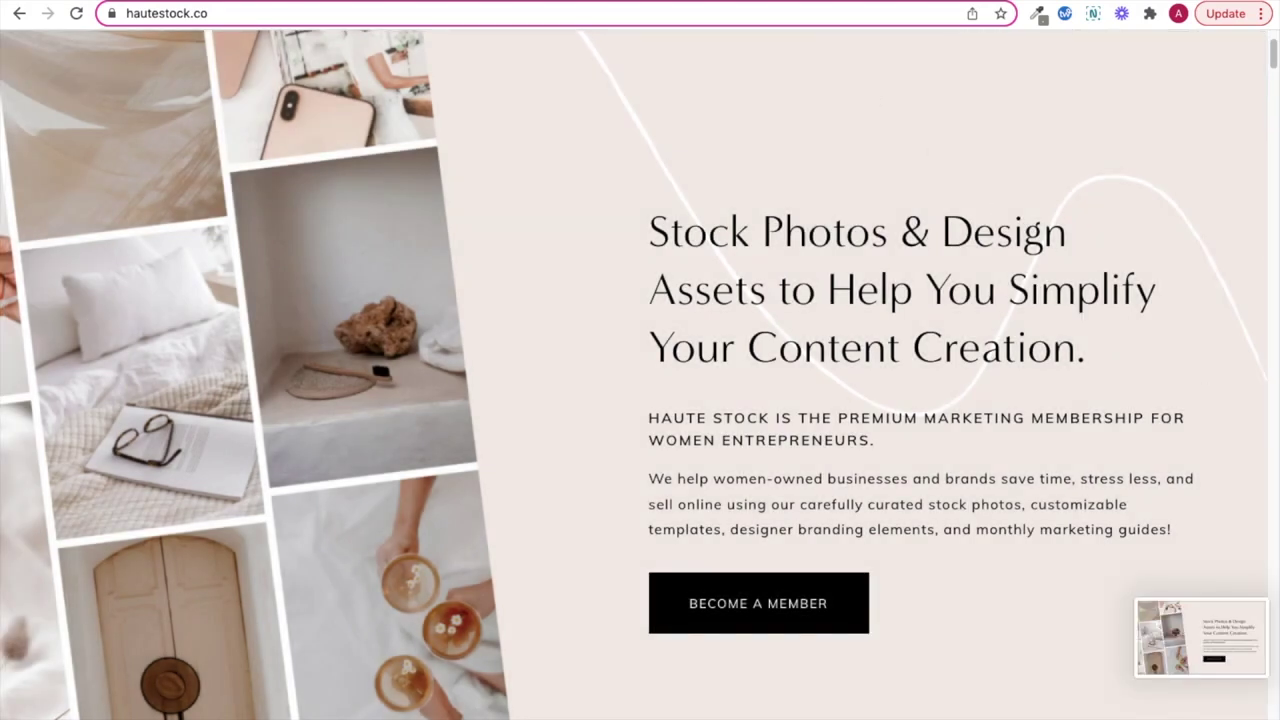
key(ctrl+Tab)
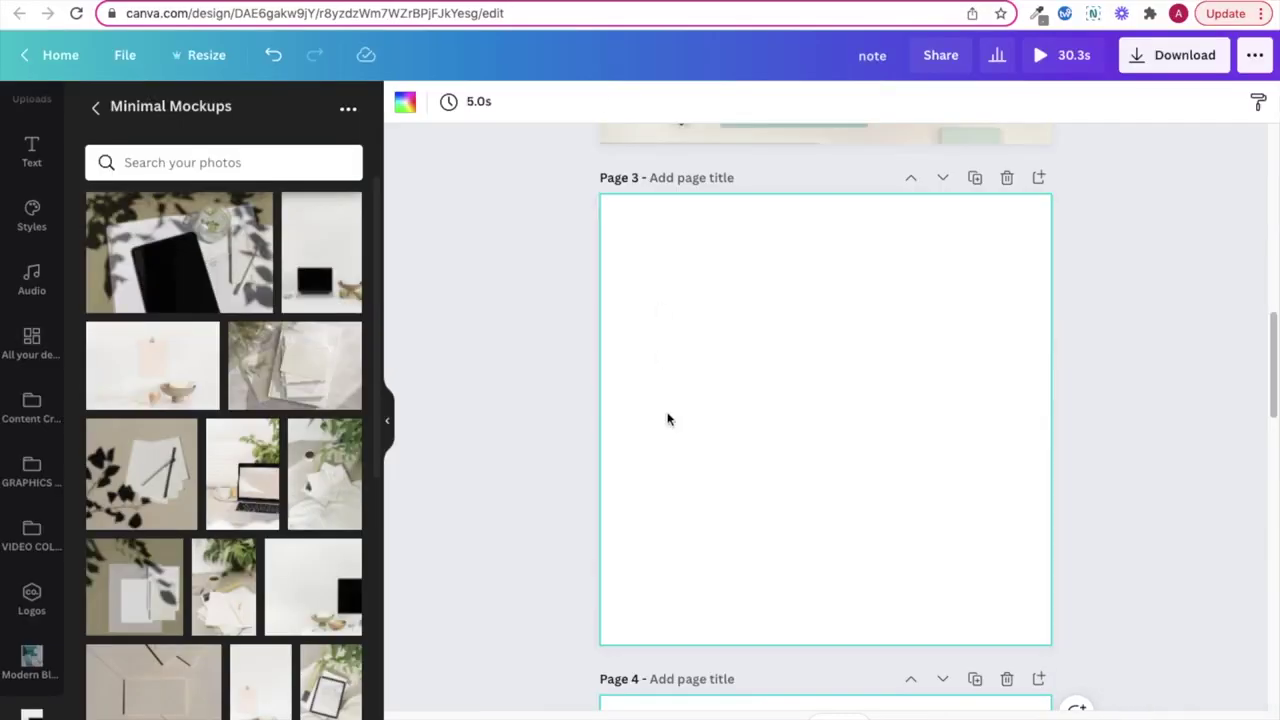
- Set the desktop computer photo from the Minimal Mockups folder as page 3's background and enlarge it within the crop
scroll(203, 470, down, 5)
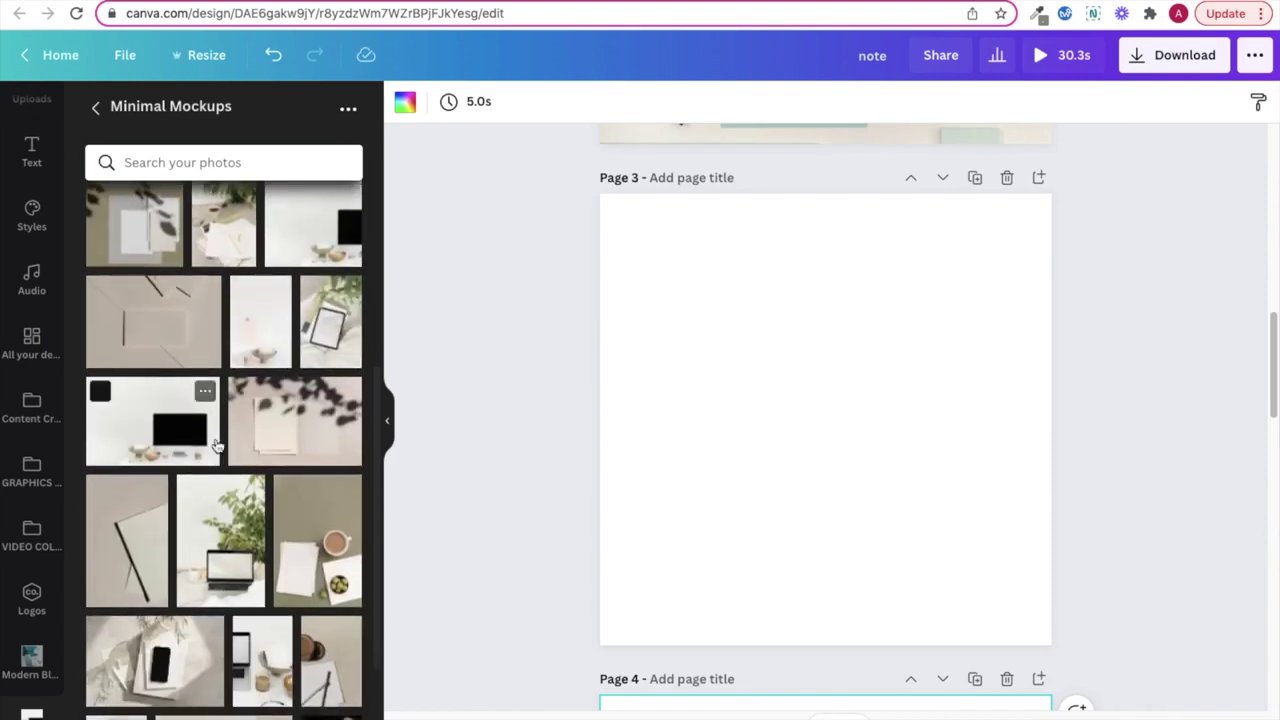
drag(183, 450, 874, 474)
double_click(874, 474)
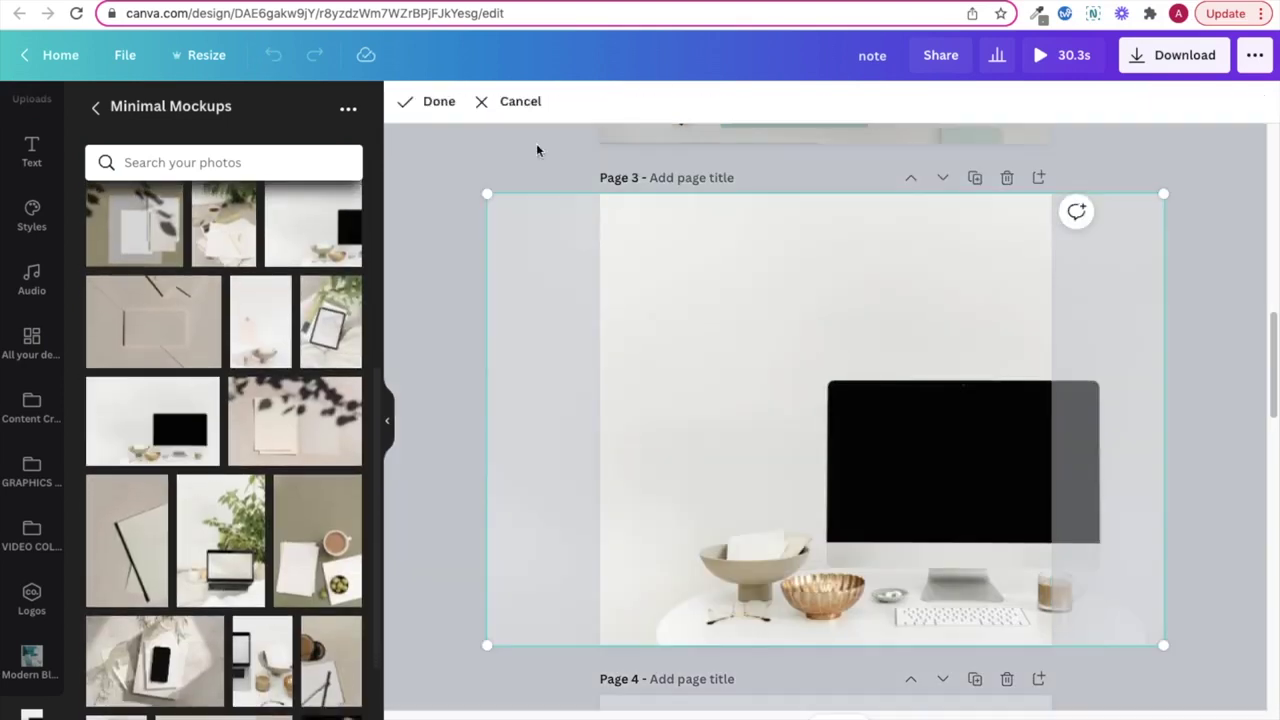
drag(283, 12, 318, 36)
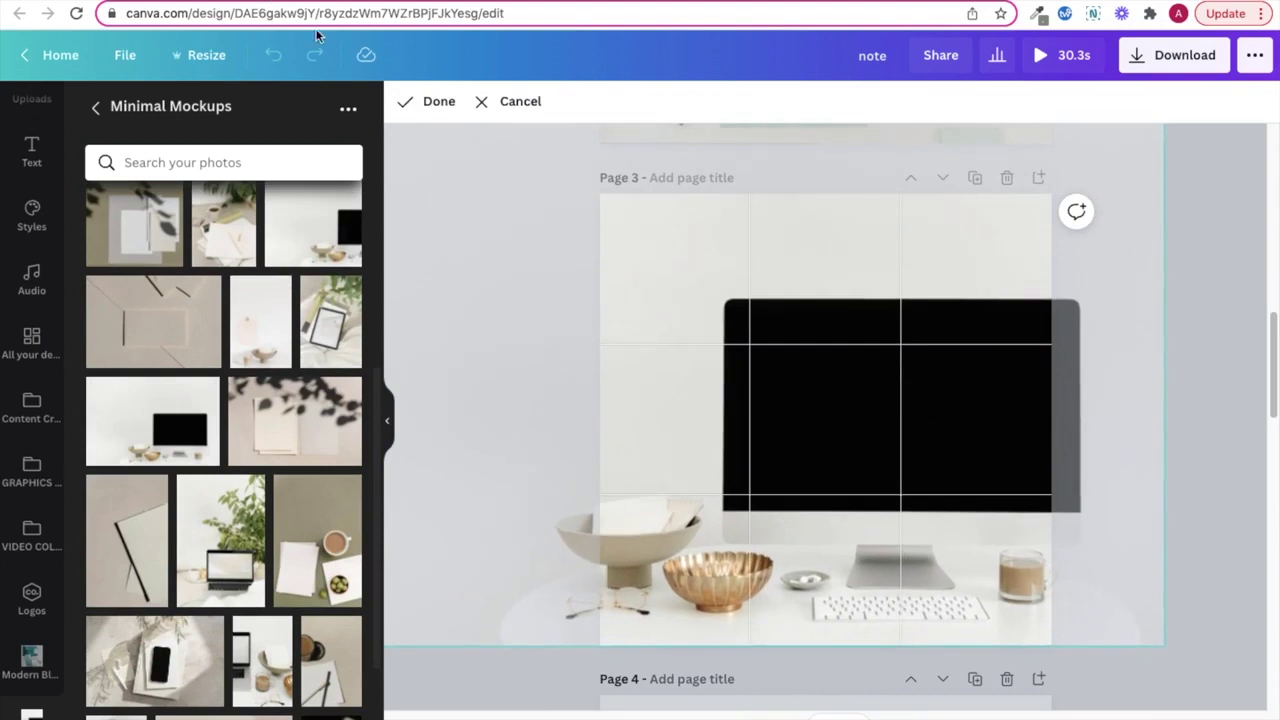
drag(748, 378, 692, 366)
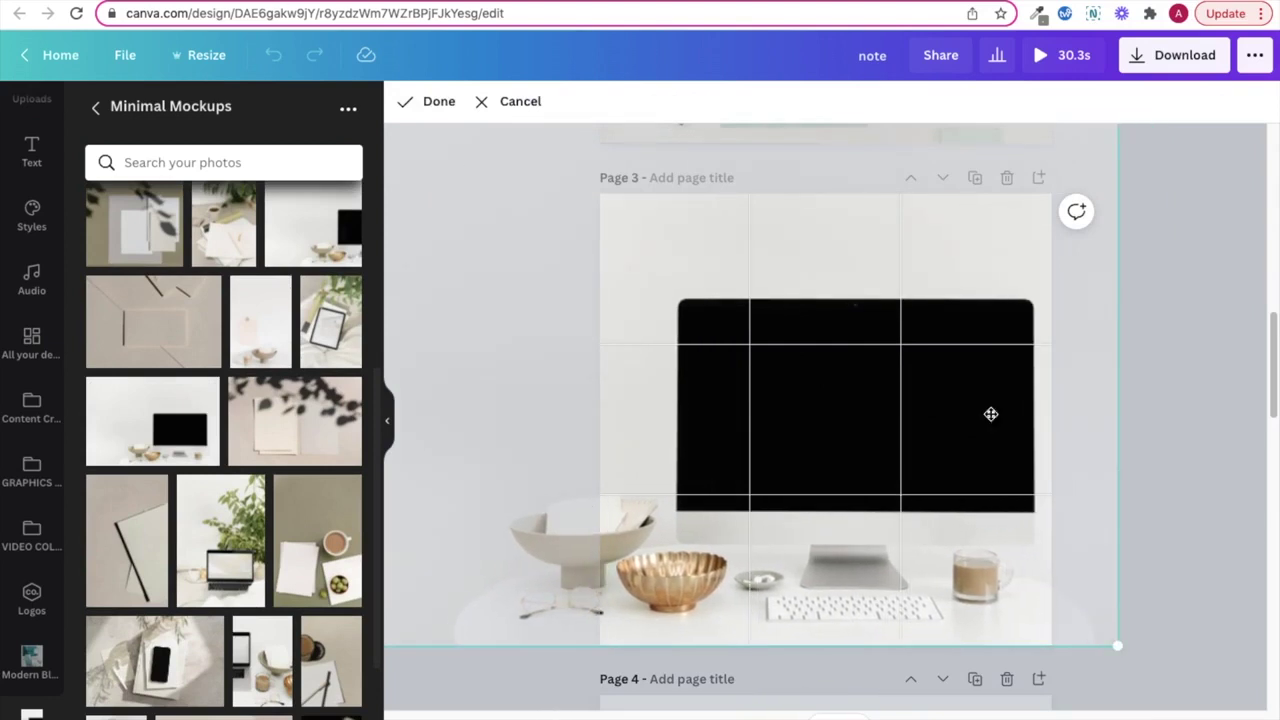
- Shift page 3's background photo sideways so the whole monitor sits near the middle of the page
click(1197, 447)
click(894, 446)
double_click(900, 440)
drag(911, 431, 885, 430)
click(1161, 447)
click(1161, 447)
- Add a single-cell grid to page 3 and resize it to cover only the monitor's black screen
scroll(32, 200, up, 2)
click(32, 130)
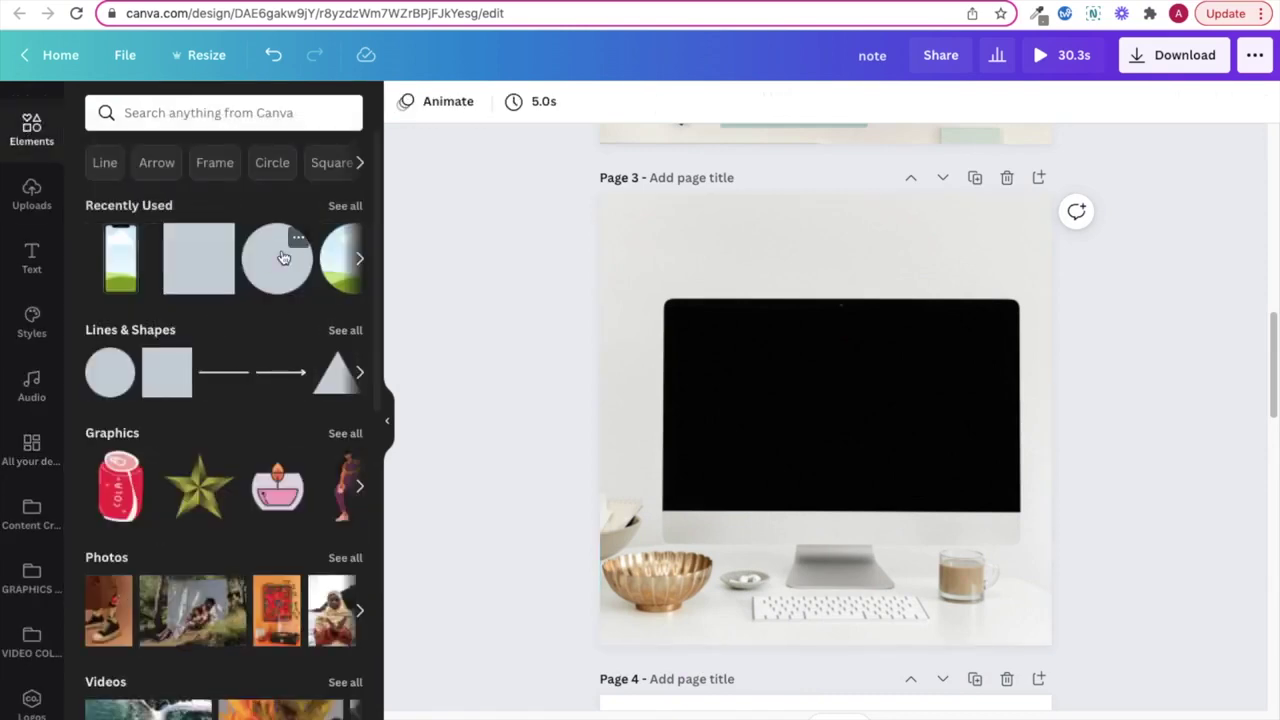
scroll(283, 256, down, 9)
click(121, 686)
drag(828, 196, 831, 311)
drag(601, 460, 676, 457)
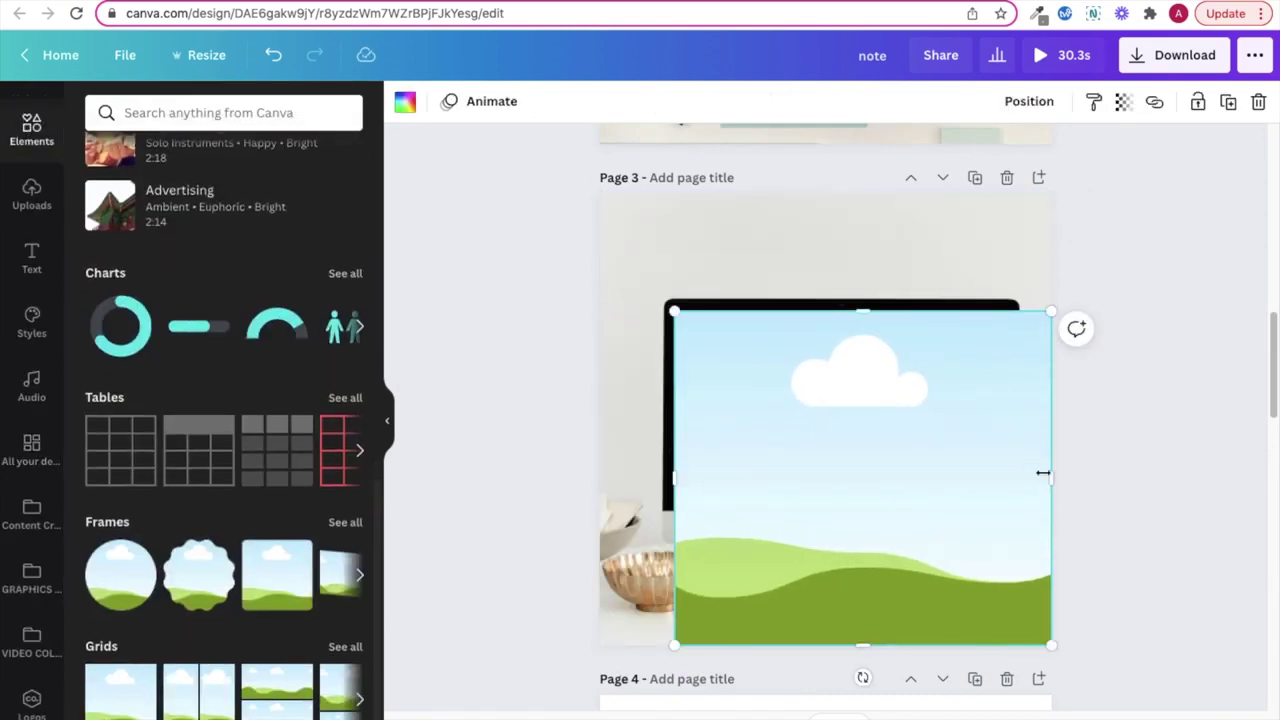
drag(1050, 471, 1012, 472)
drag(860, 645, 863, 500)
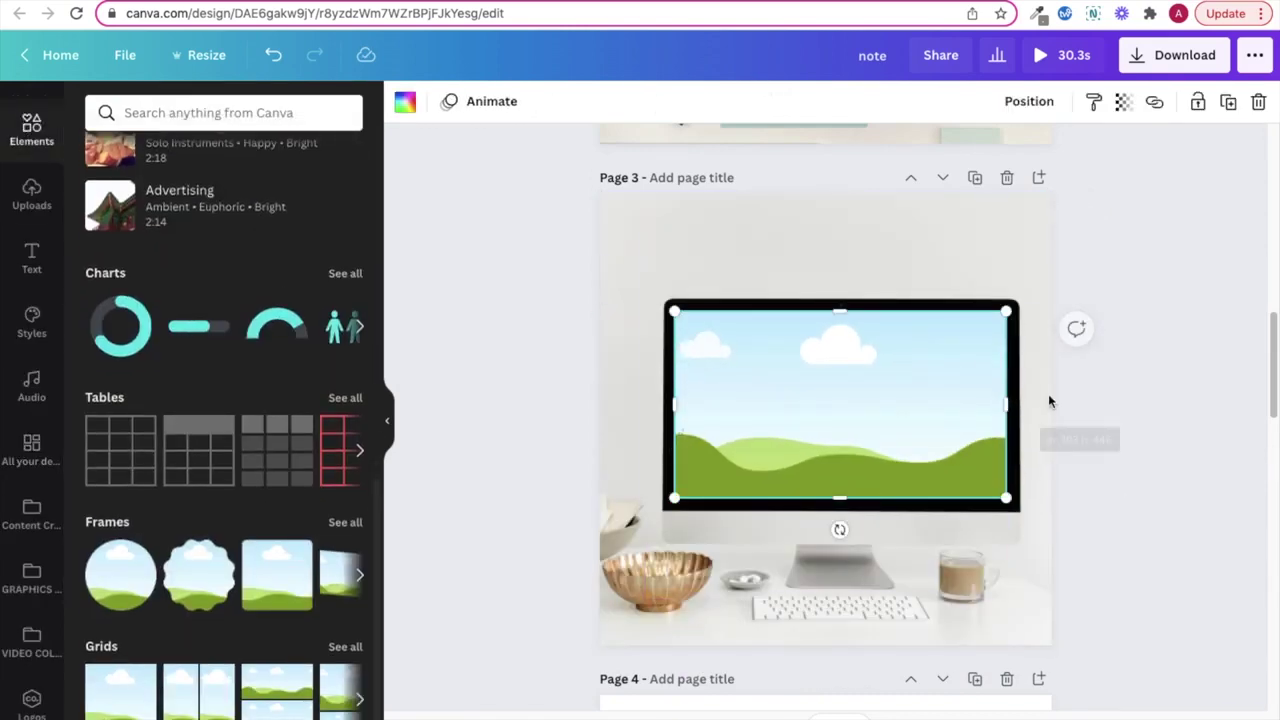
drag(678, 404, 673, 406)
click(1199, 467)
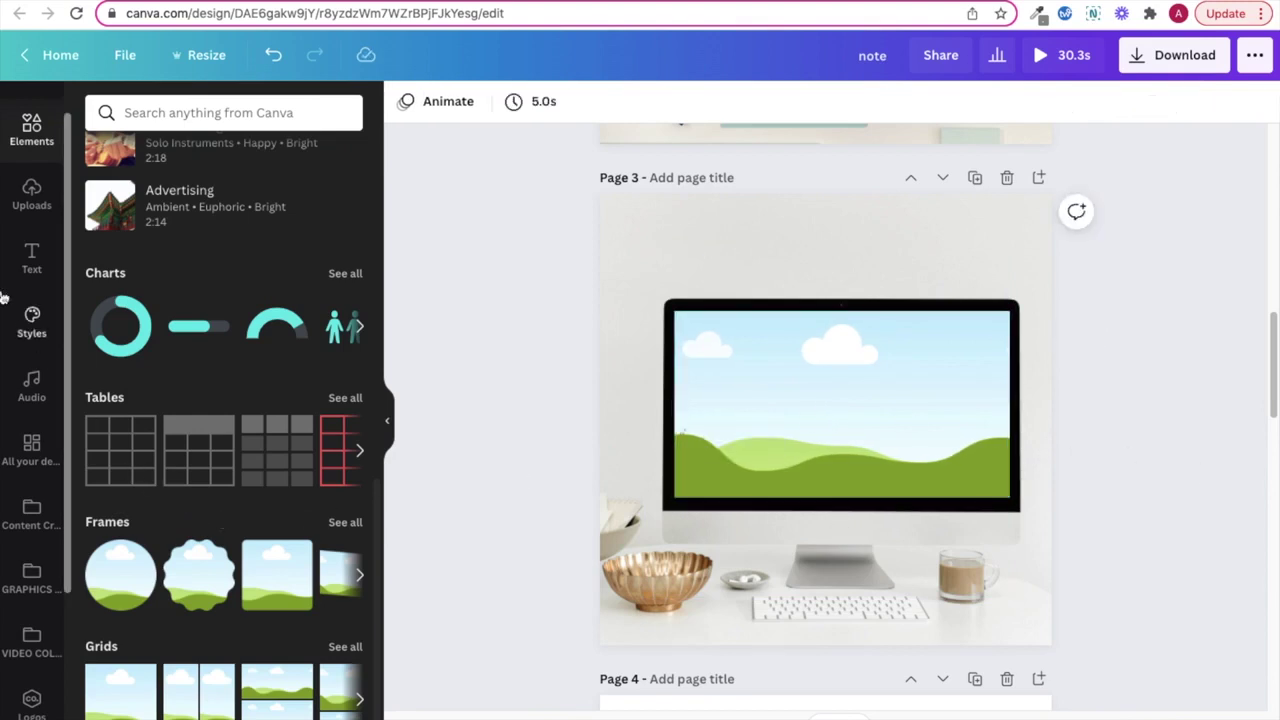
- Fill the monitor grid with the uploaded "Launching soon!" image and adjust the image's transparency
scroll(40, 300, up, 1)
click(33, 243)
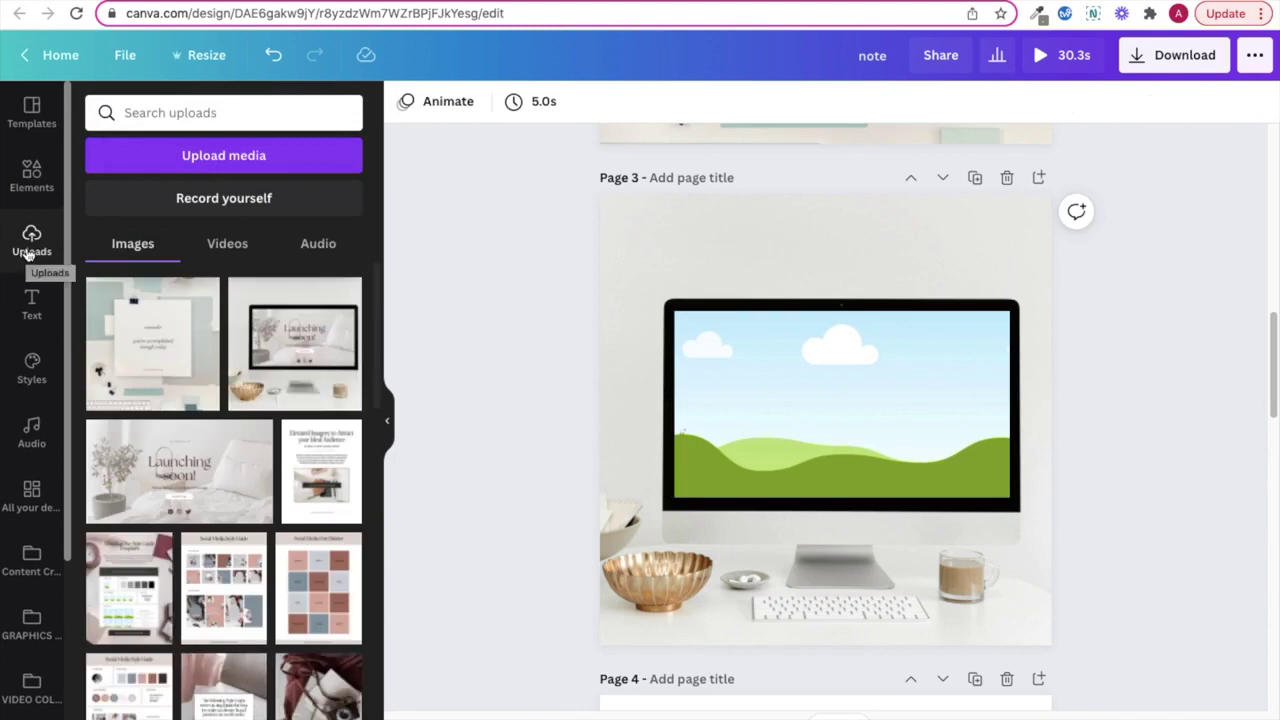
drag(195, 483, 824, 426)
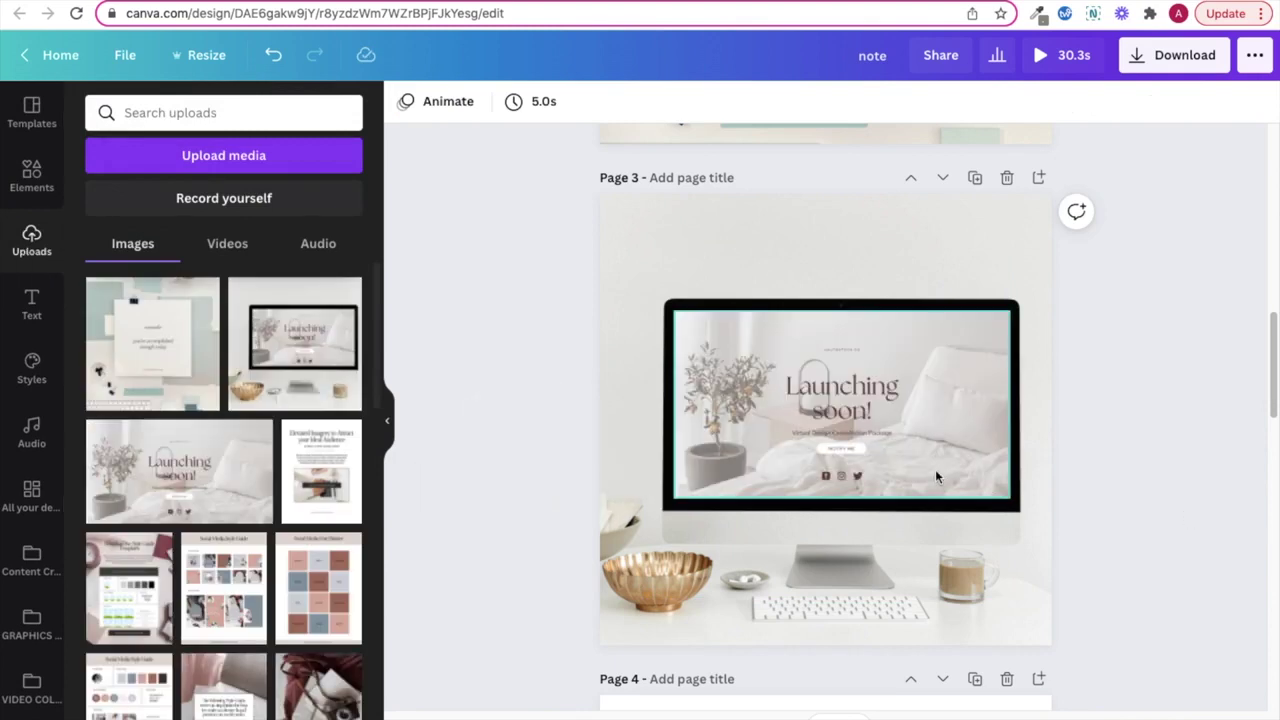
click(982, 328)
click(1124, 101)
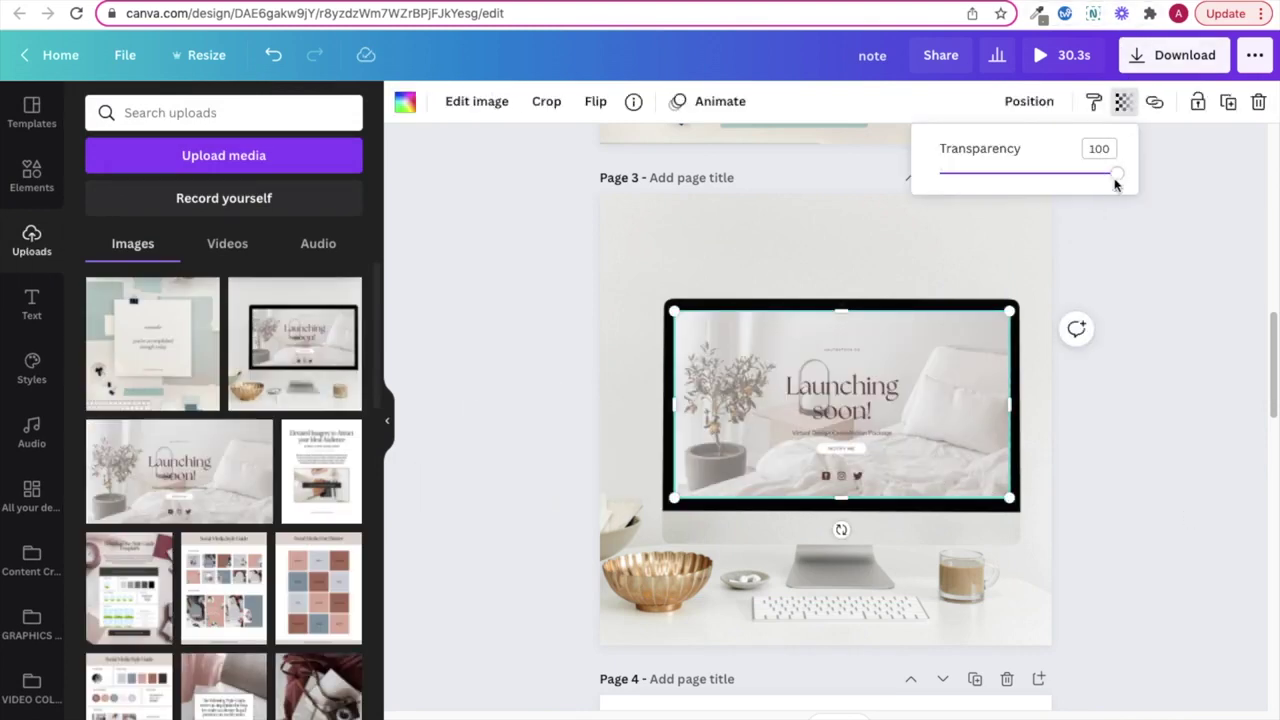
mouse_move(1117, 178)
mouse_down()
mouse_move(1103, 174)
mouse_move(1130, 185)
mouse_up()
click(1206, 233)
click(1207, 231)
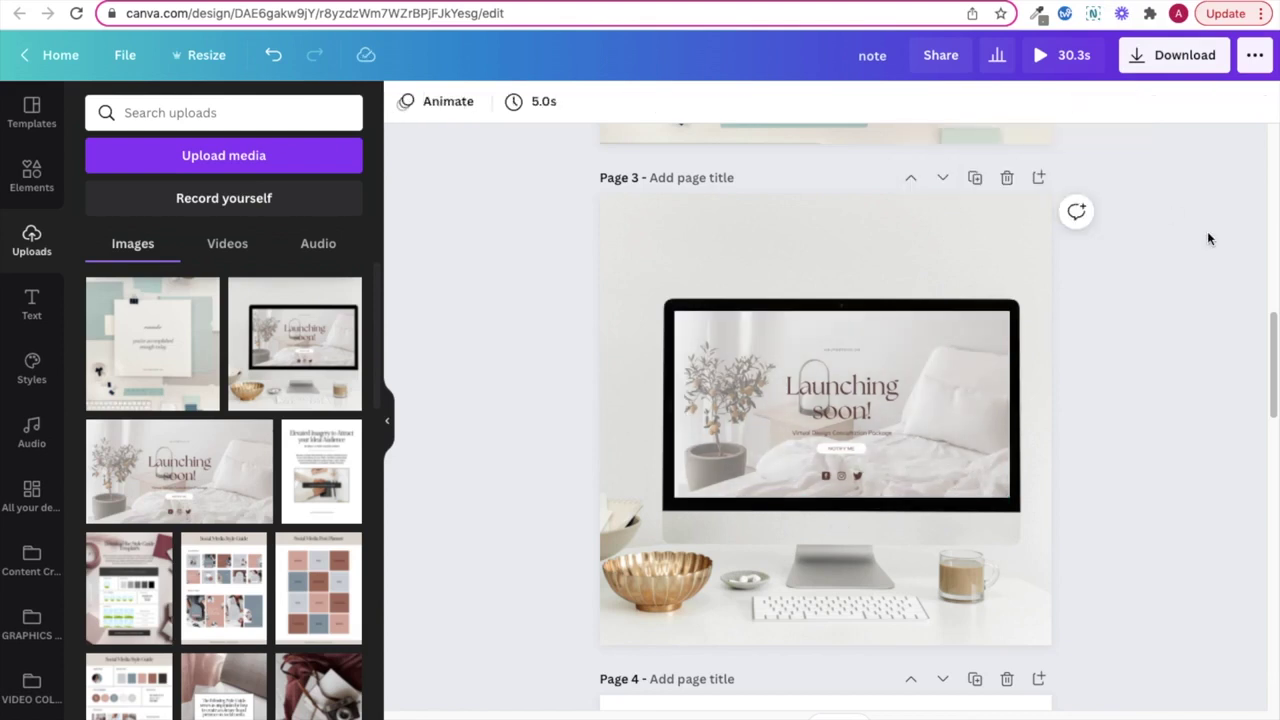
- Open the download settings for the design and choose a file type
click(1150, 60)
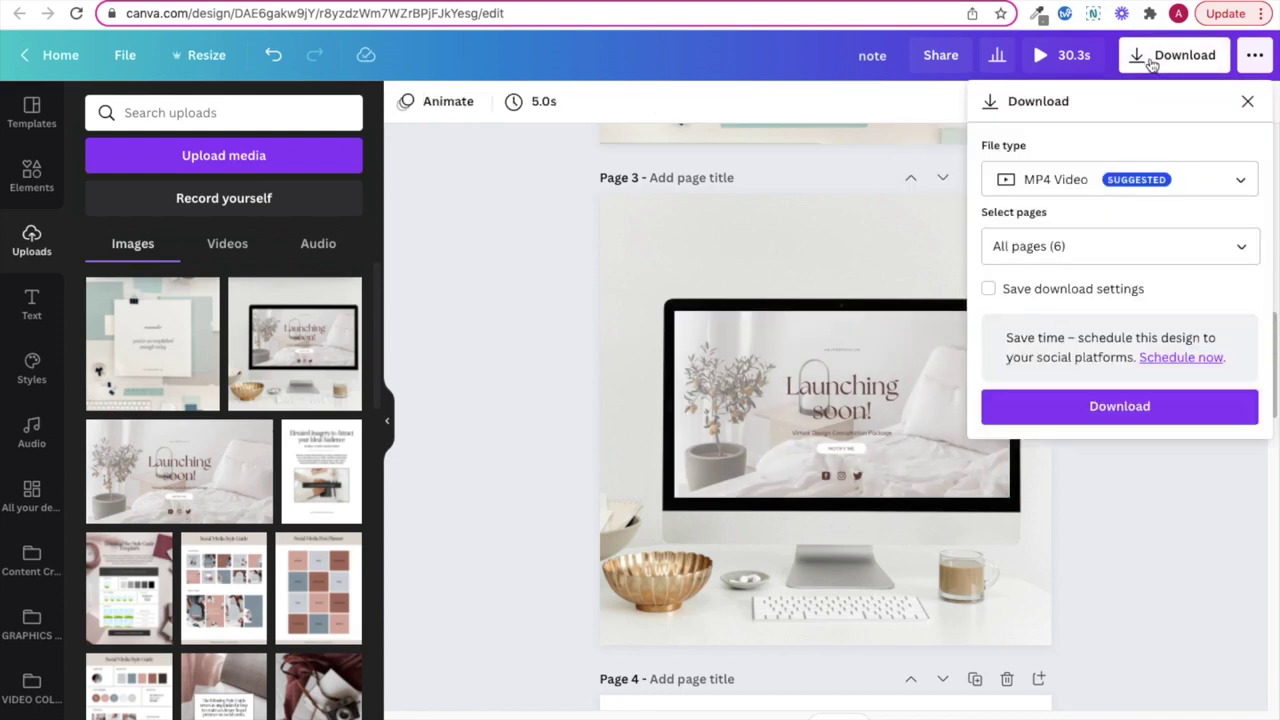
click(1200, 189)
click(1083, 75)
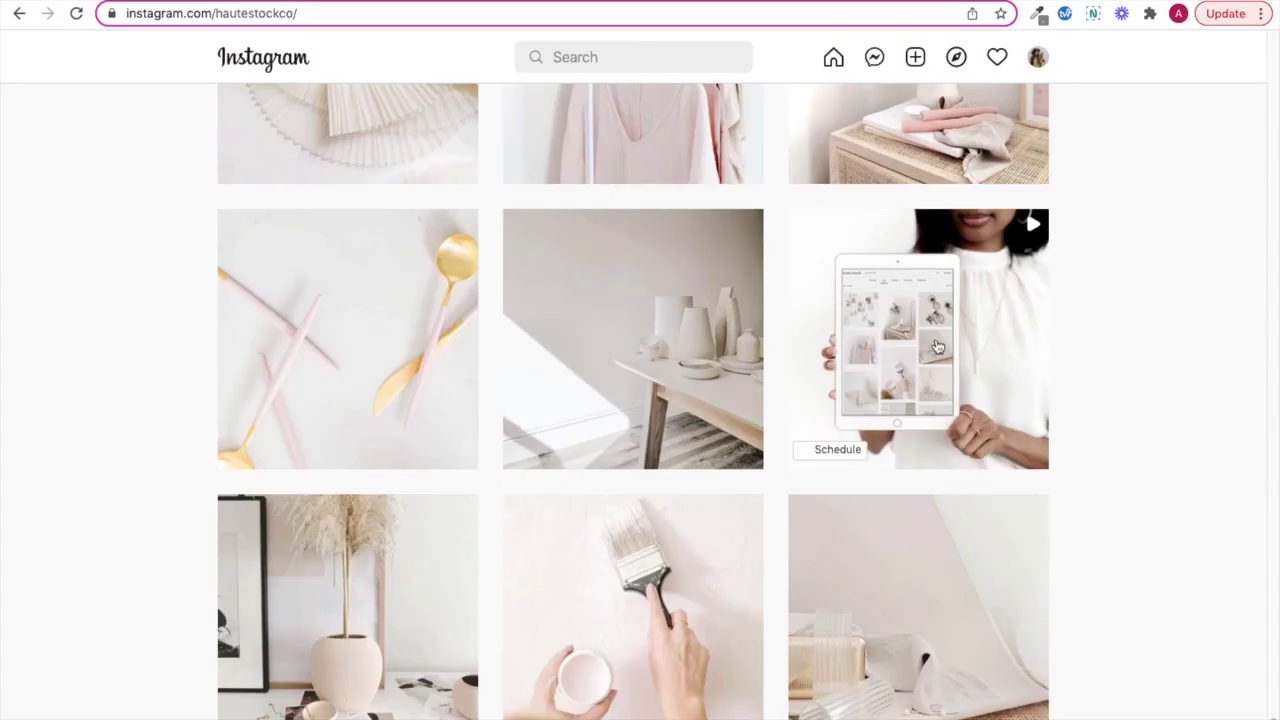
- On the hautestockco Instagram profile, view the tablet mockup video post and open a reel from the reels grid
click(943, 358)
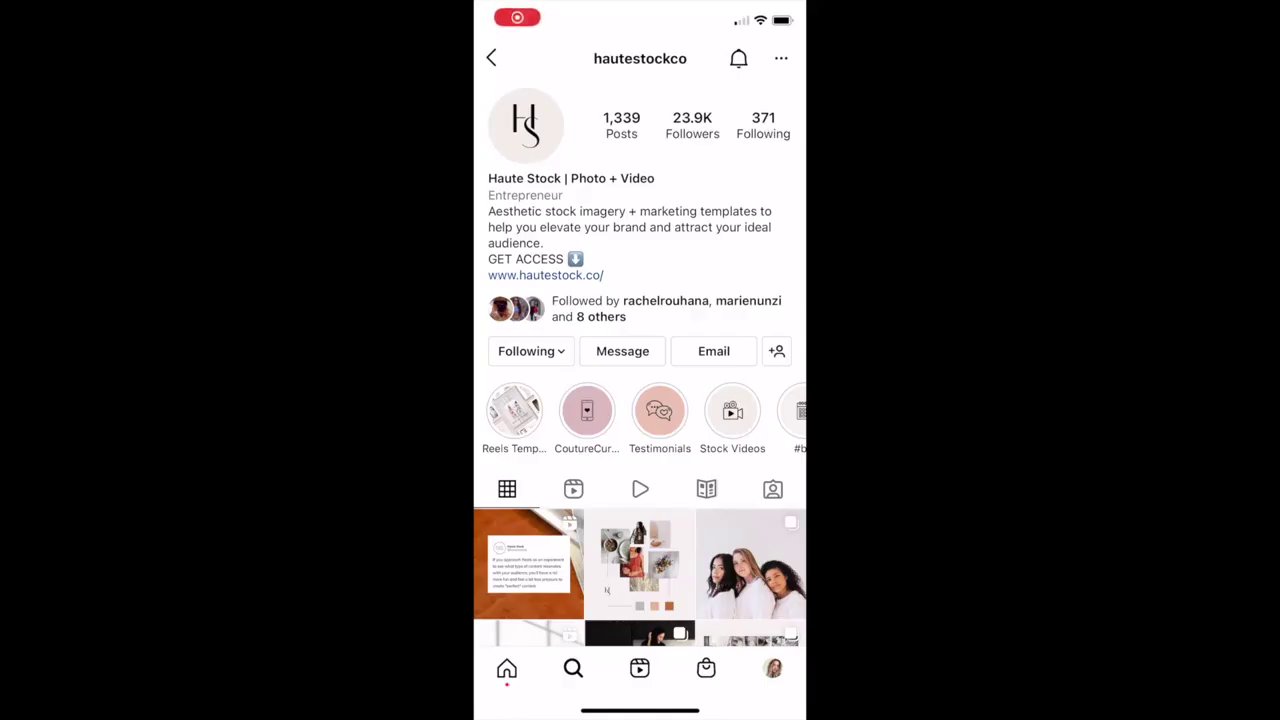
click(573, 489)
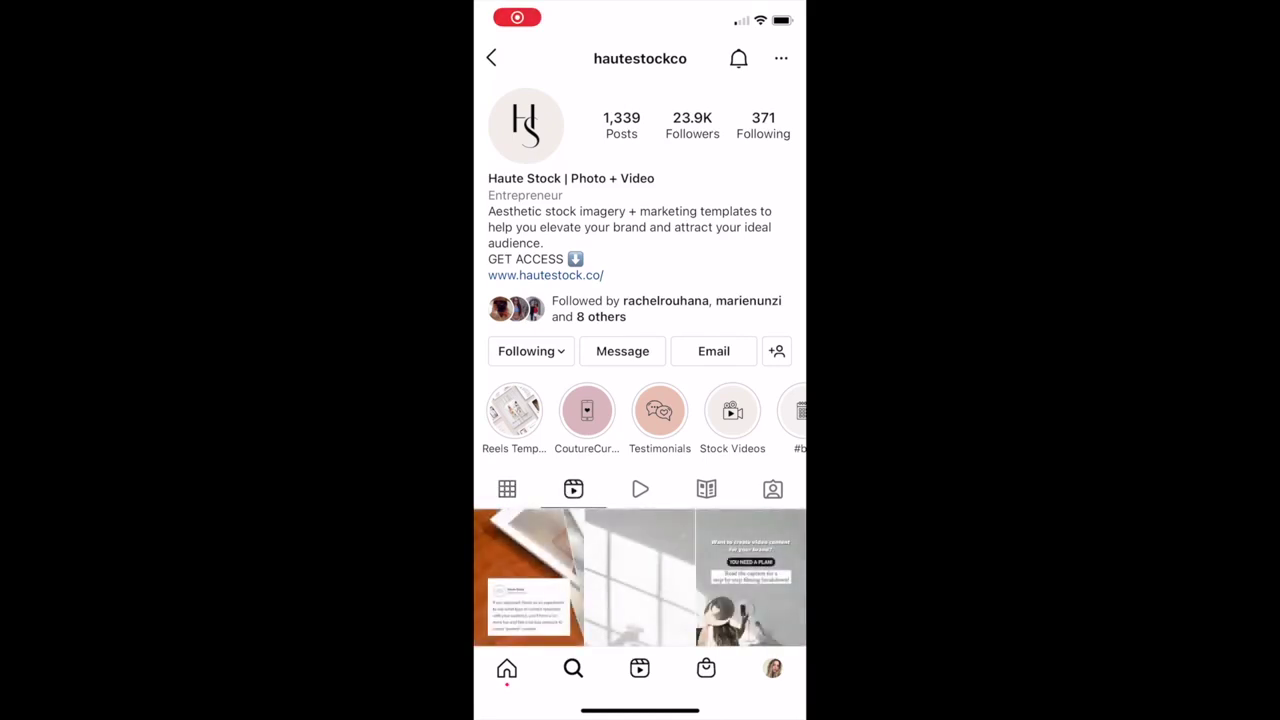
scroll(640, 400, down, 10)
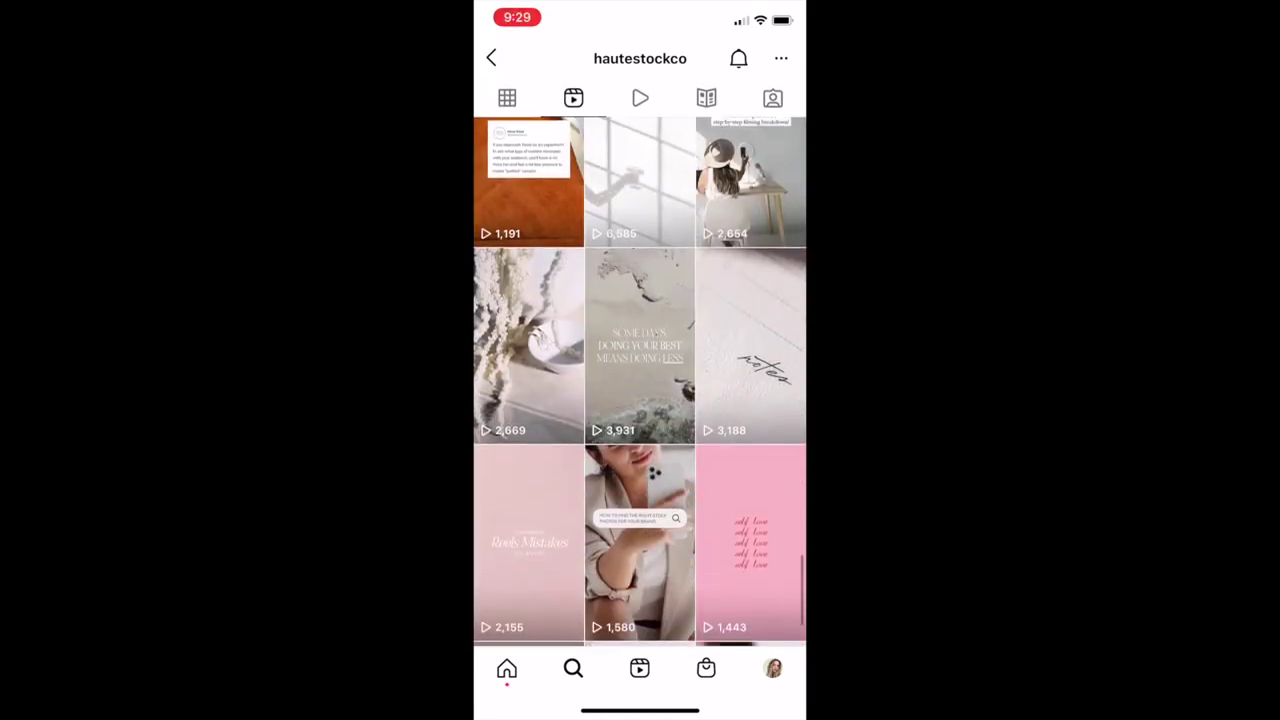
click(528, 275)
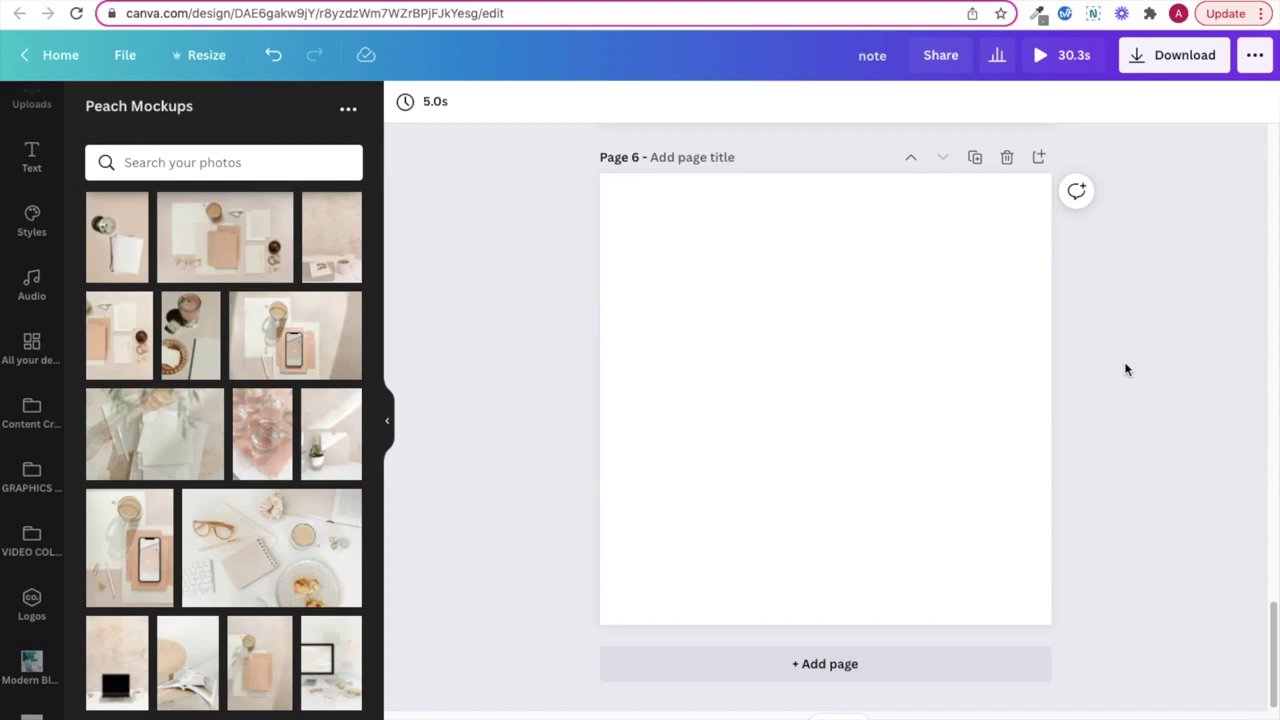
- Place the phone photo from the Peach Mockups folder on Canva page 6 and enlarge it to fill the page around the phone
click(279, 352)
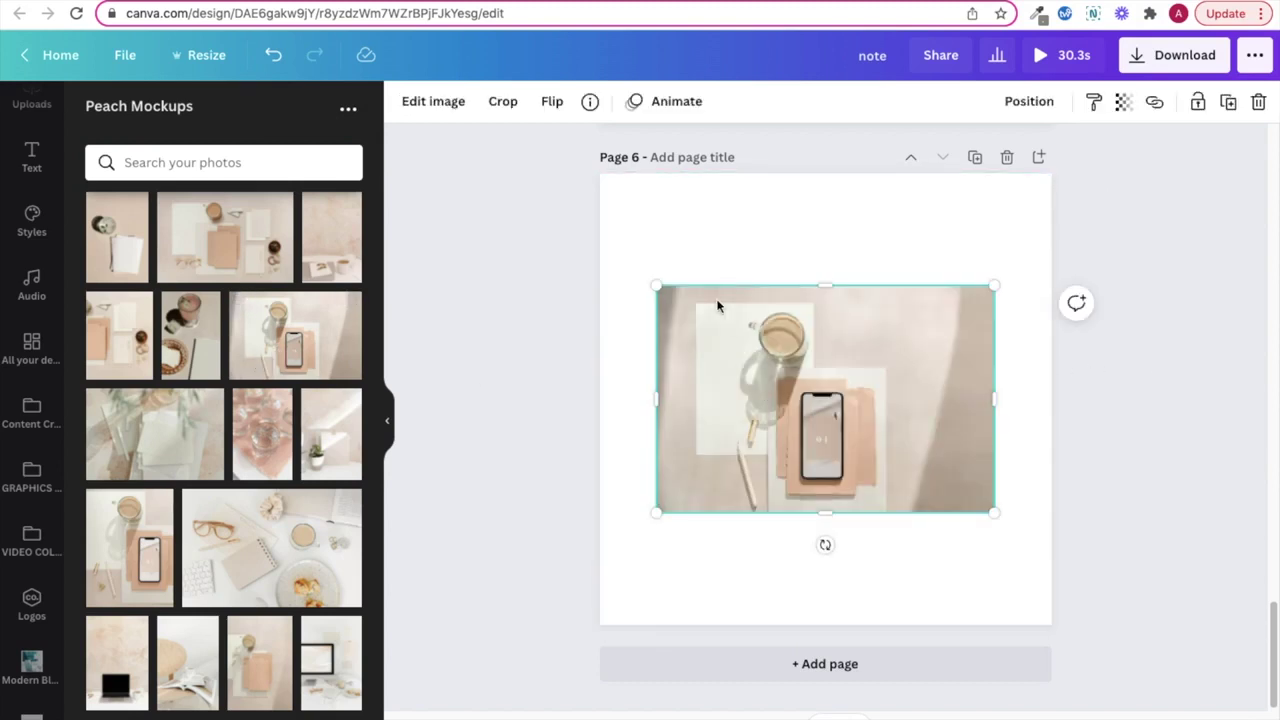
drag(653, 284, 491, 172)
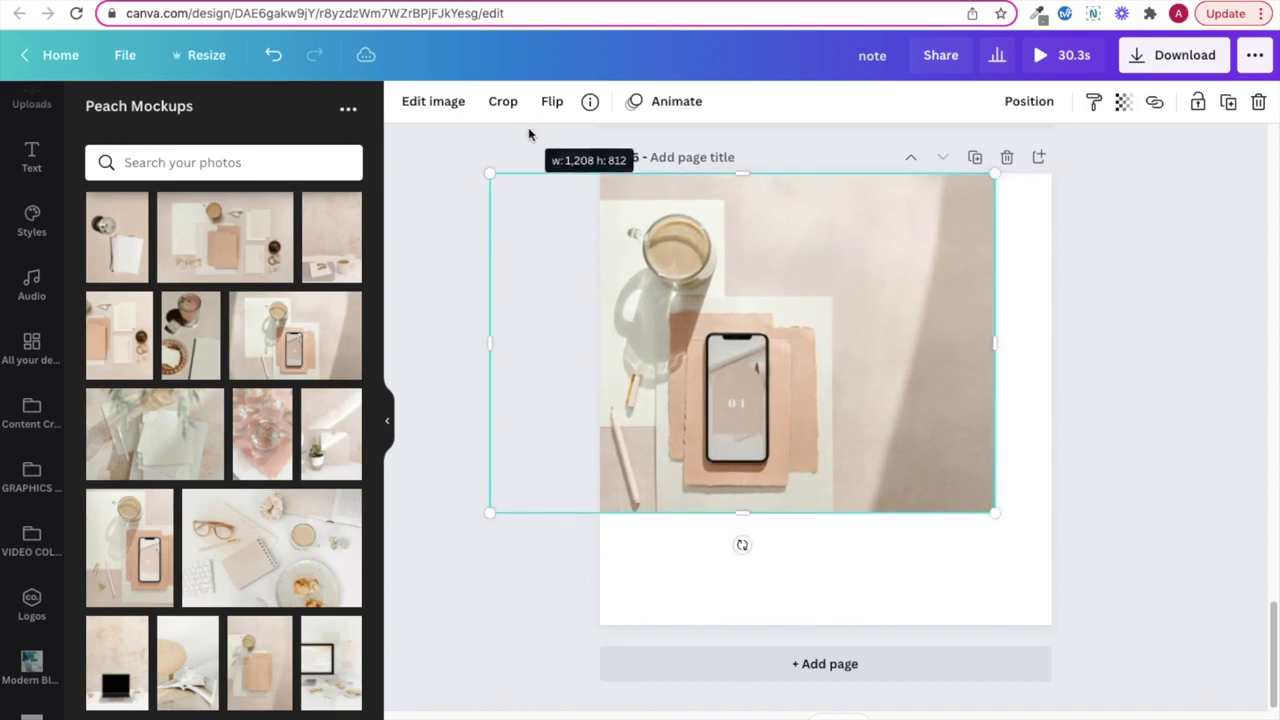
drag(993, 516, 1277, 713)
drag(910, 476, 835, 392)
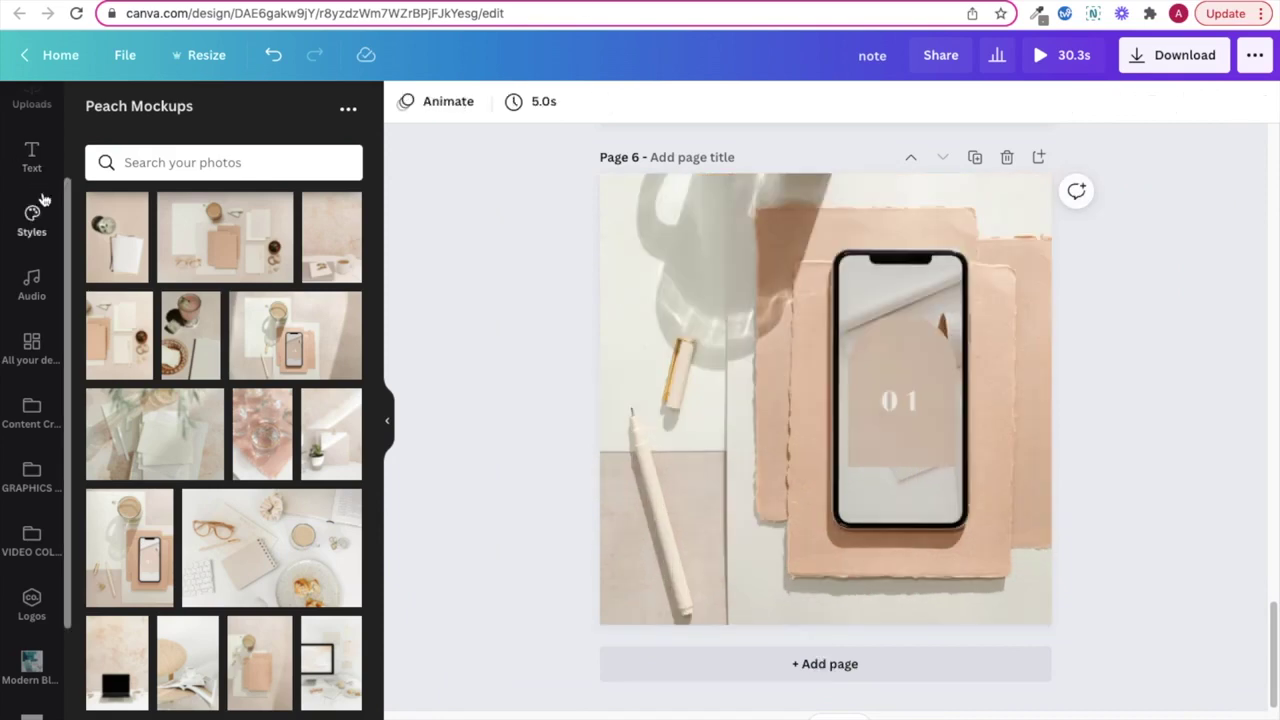
- Add the recently used smartphone frame element to page 6
scroll(35, 298, up, 3)
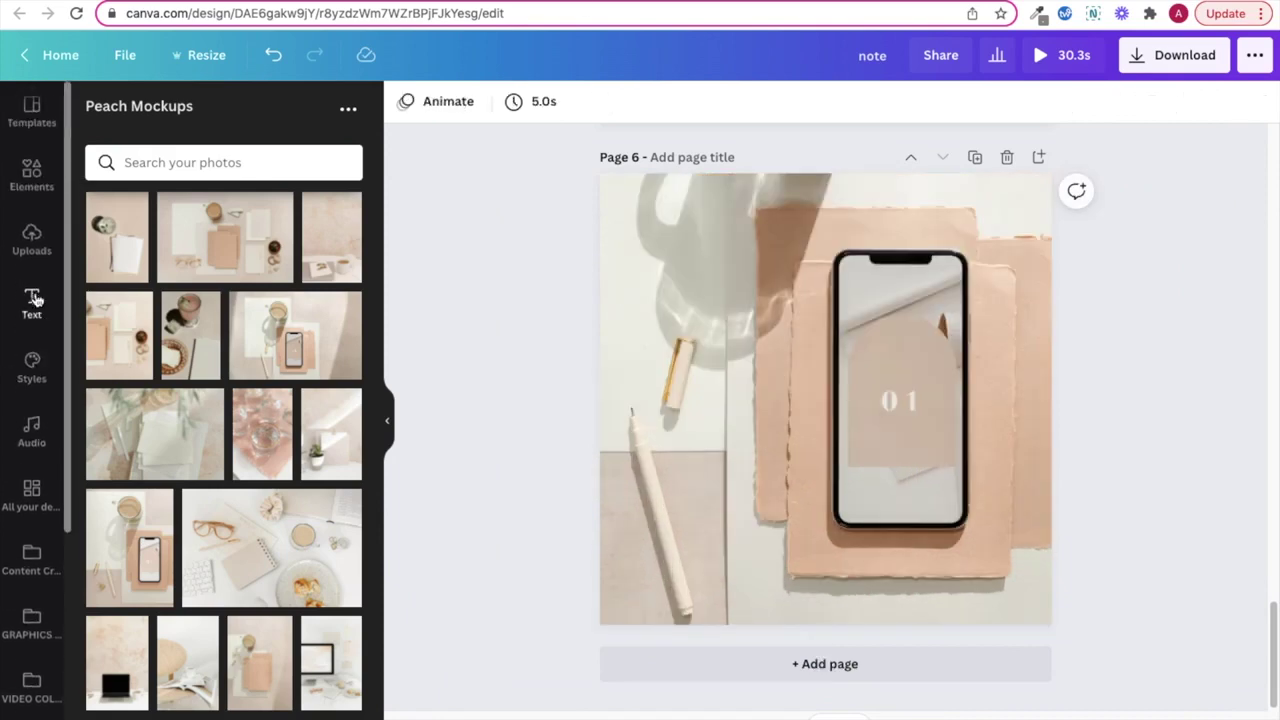
click(24, 178)
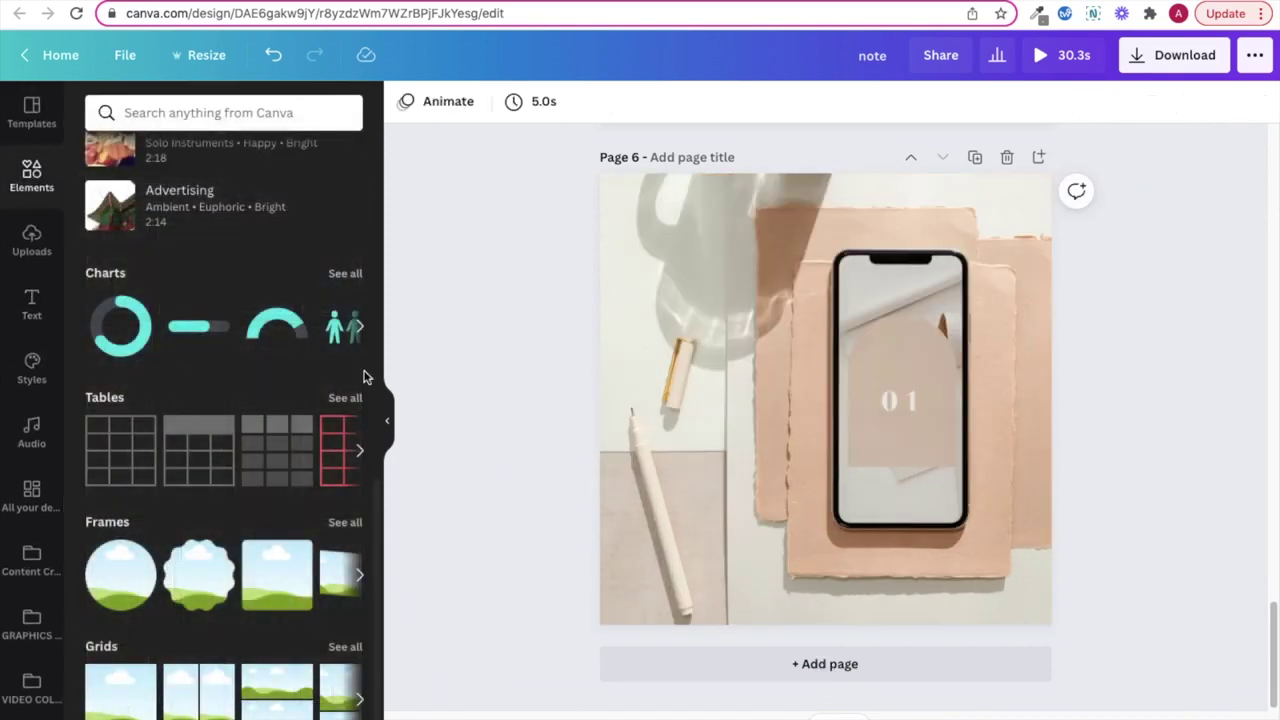
scroll(346, 371, up, 10)
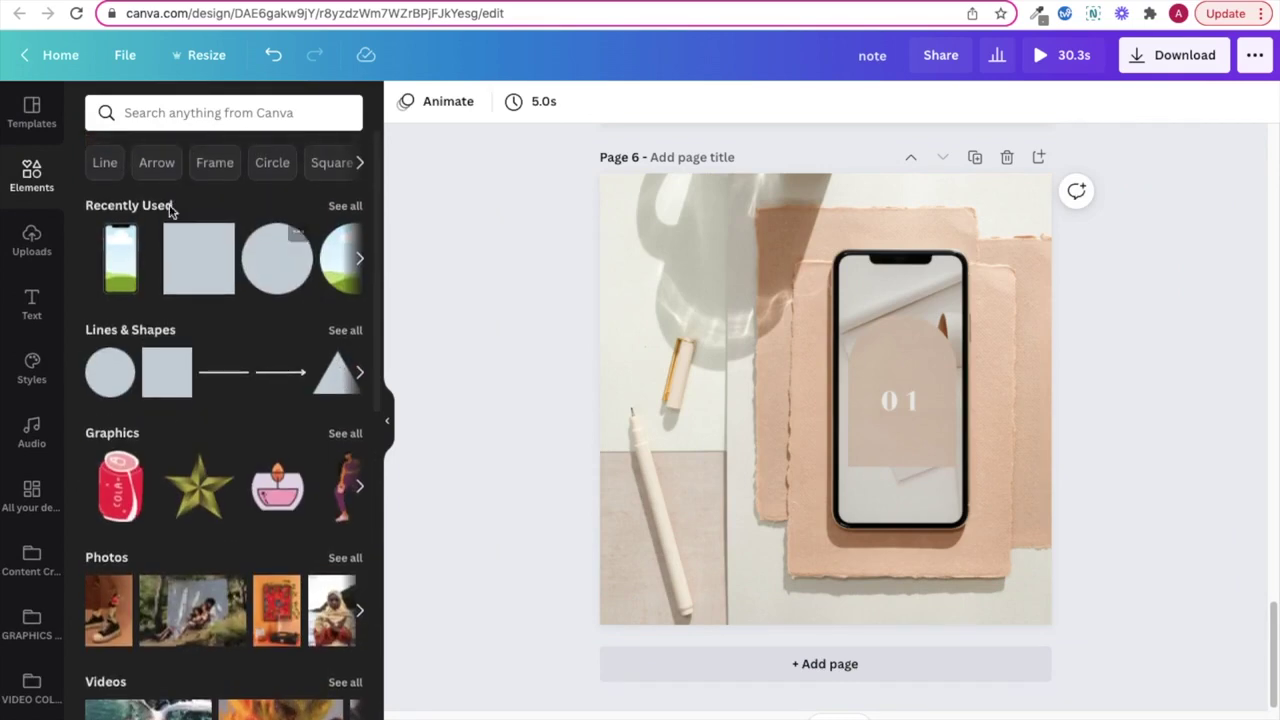
click(118, 258)
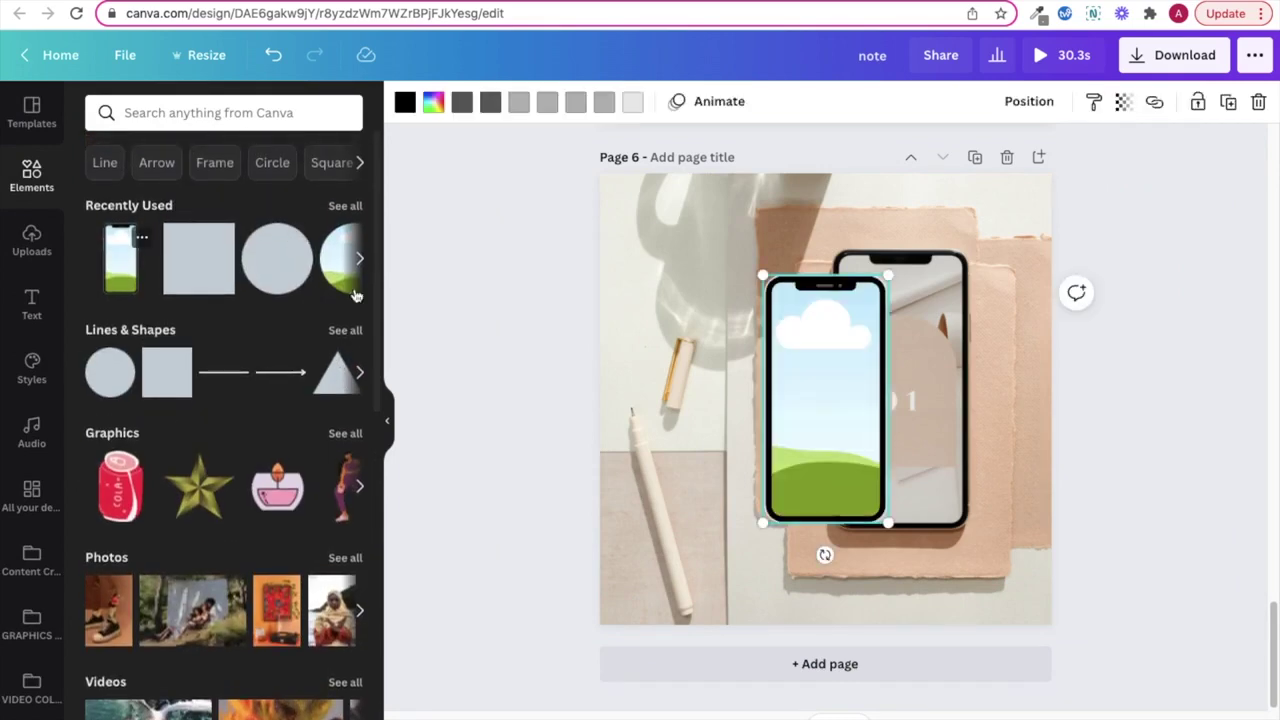
- Move and resize the smartphone frame so it exactly covers the phone in the page 6 photo
drag(882, 404, 903, 383)
drag(960, 497, 975, 527)
drag(908, 464, 903, 465)
drag(967, 527, 969, 530)
drag(899, 474, 902, 474)
drag(830, 529, 828, 531)
click(1110, 480)
click(868, 331)
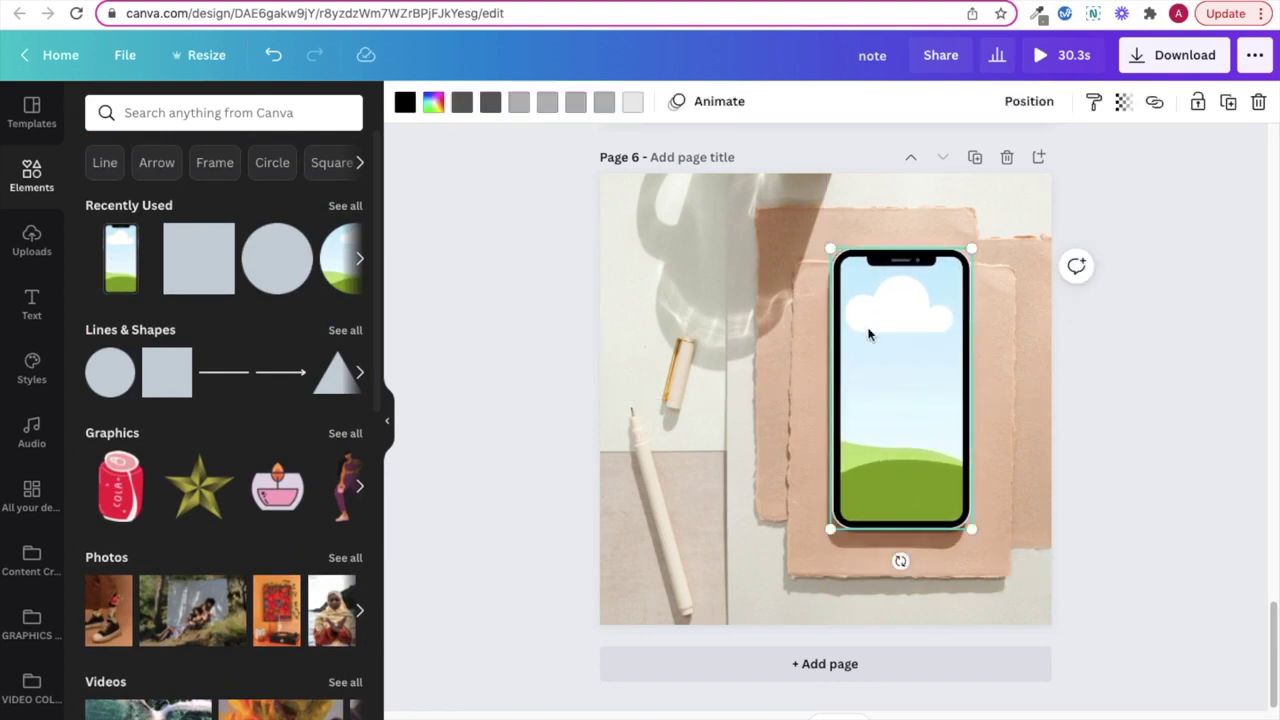
drag(829, 247, 827, 246)
click(1145, 406)
- Fill the smartphone frame with the 9.8-second reel screen recording from the uploaded videos
click(900, 390)
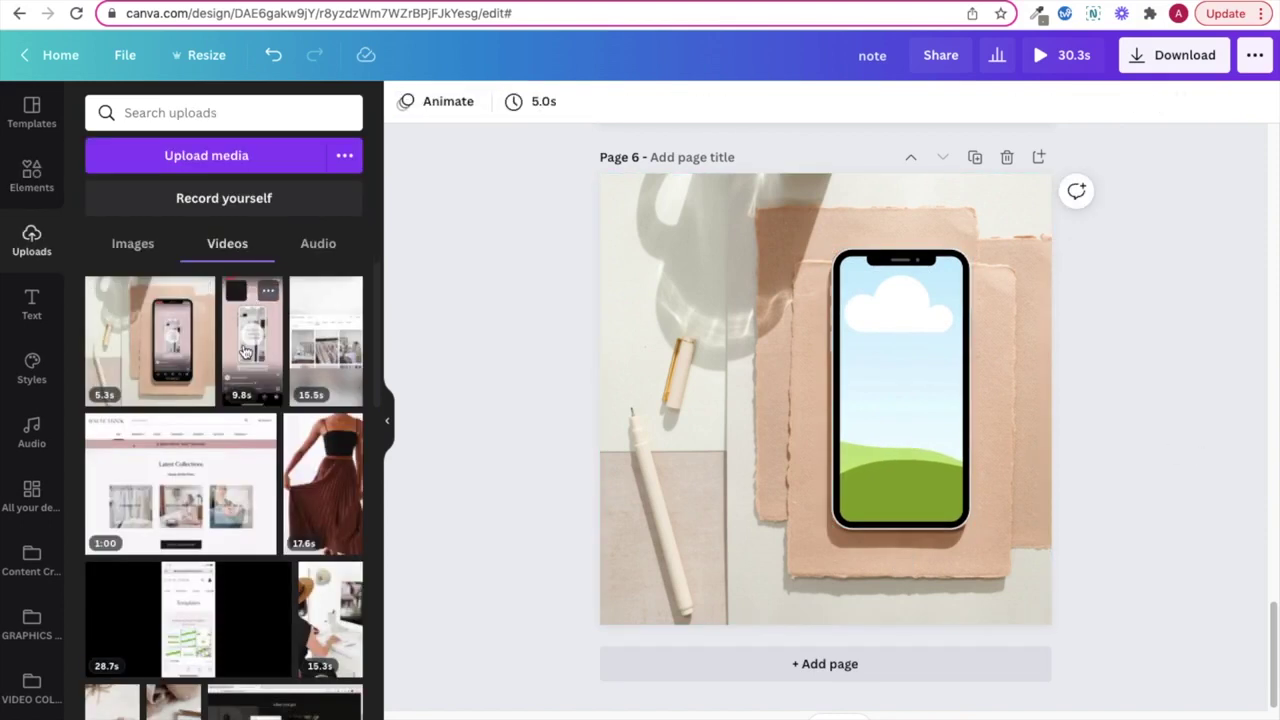
drag(253, 350, 868, 377)
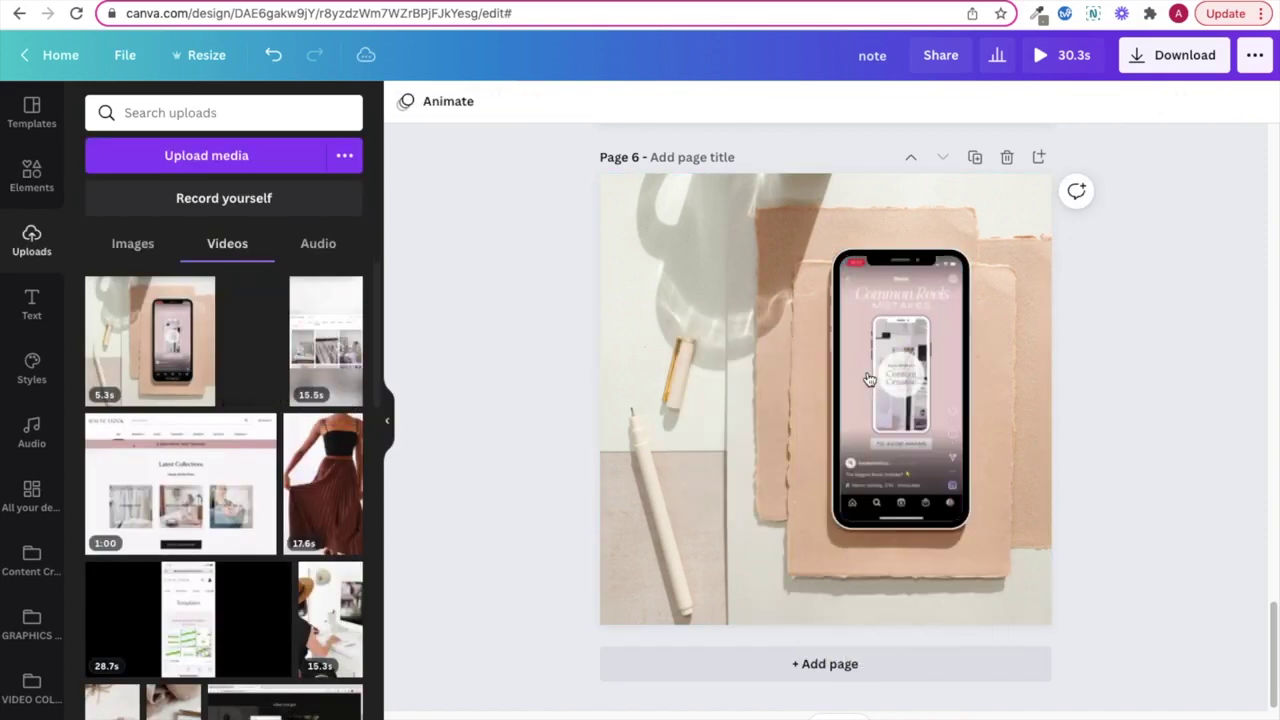